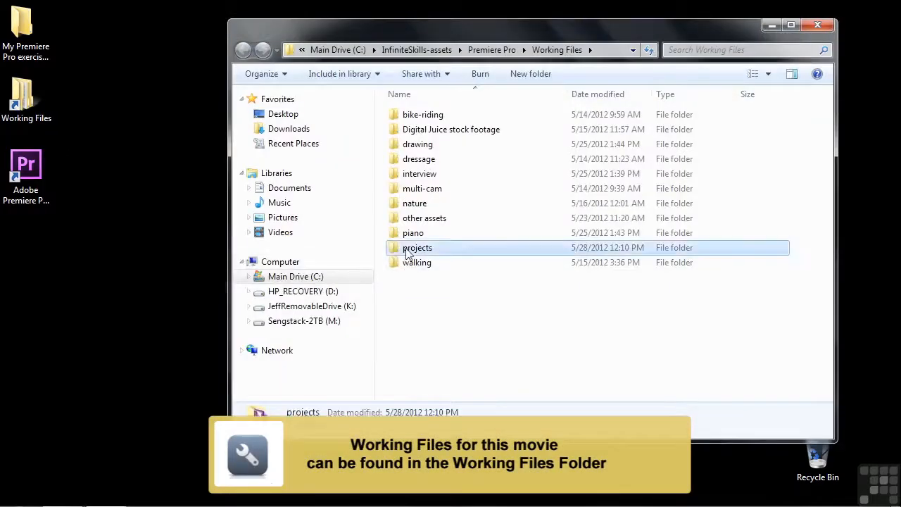
- Open the project 0803-applying transitions.prproj from the projects folder
double_click(414, 248)
scroll(833, 321, down, 1)
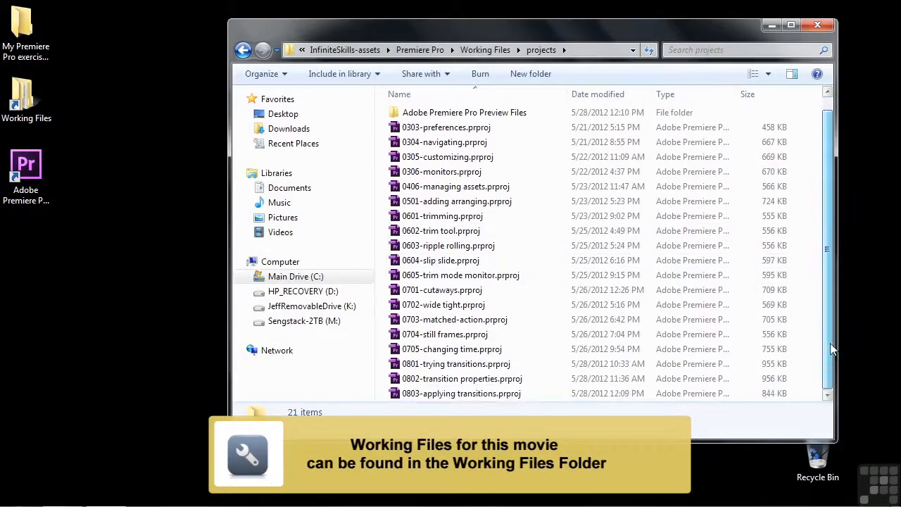
double_click(439, 396)
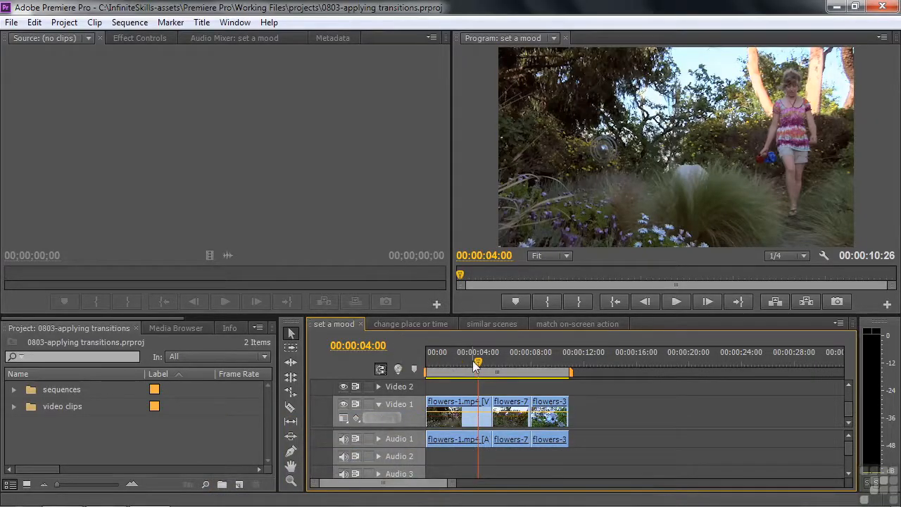
- Play the set a mood sequence across its two cuts, and return the playhead to 00:00:04:12, before the first cut
key(space)
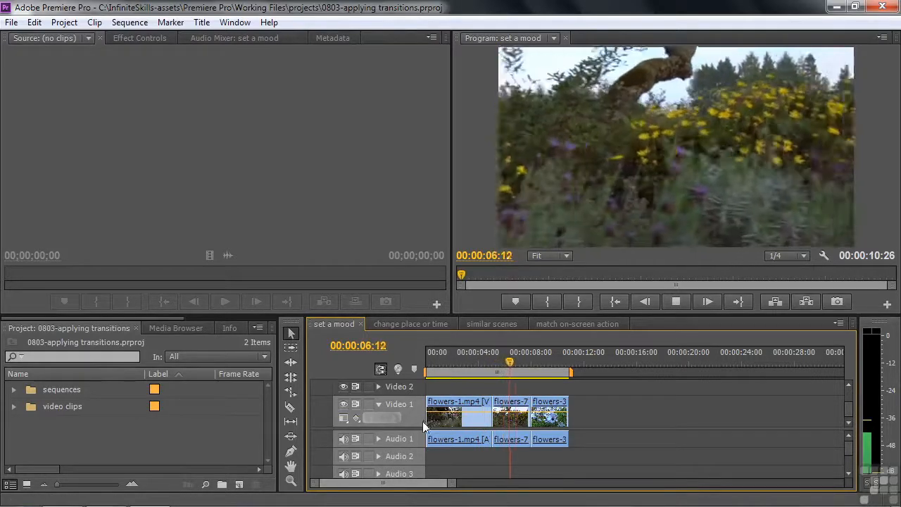
key(space)
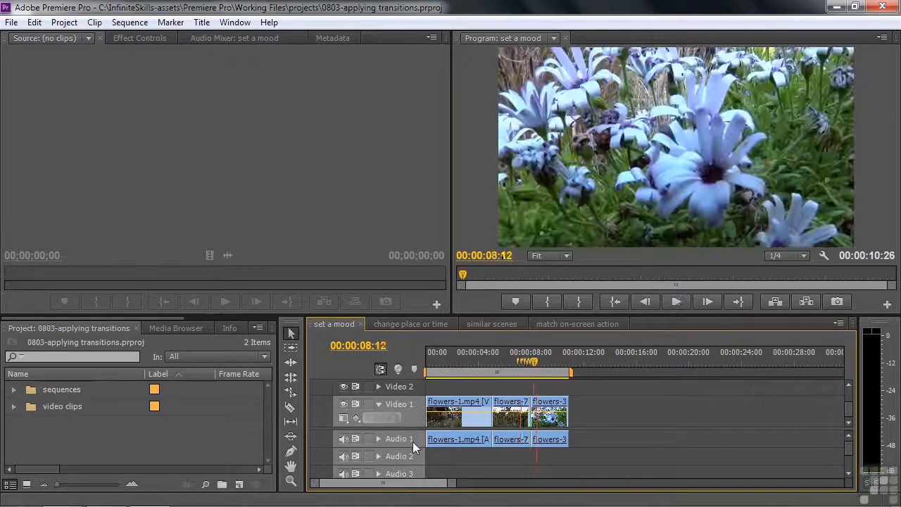
drag(545, 357, 484, 359)
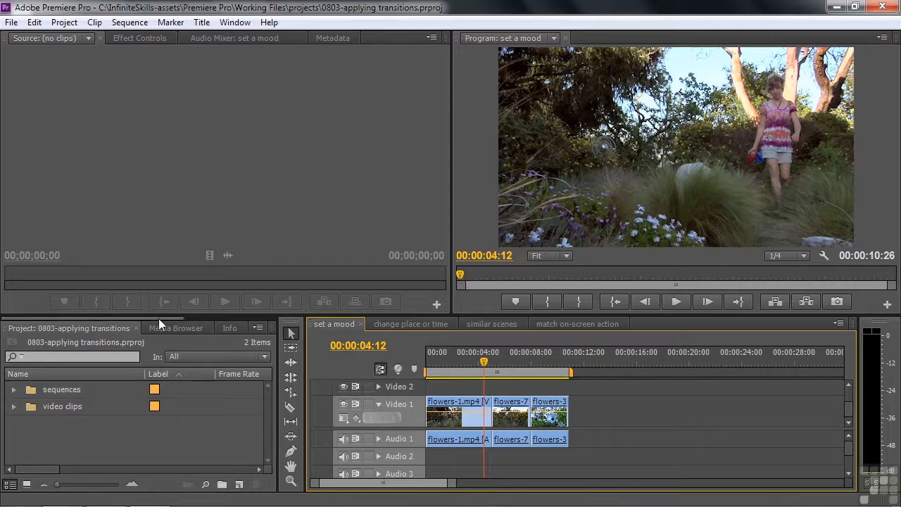
- Show the Dissolve transitions in the Video Transitions group of the effects library
drag(159, 318, 257, 326)
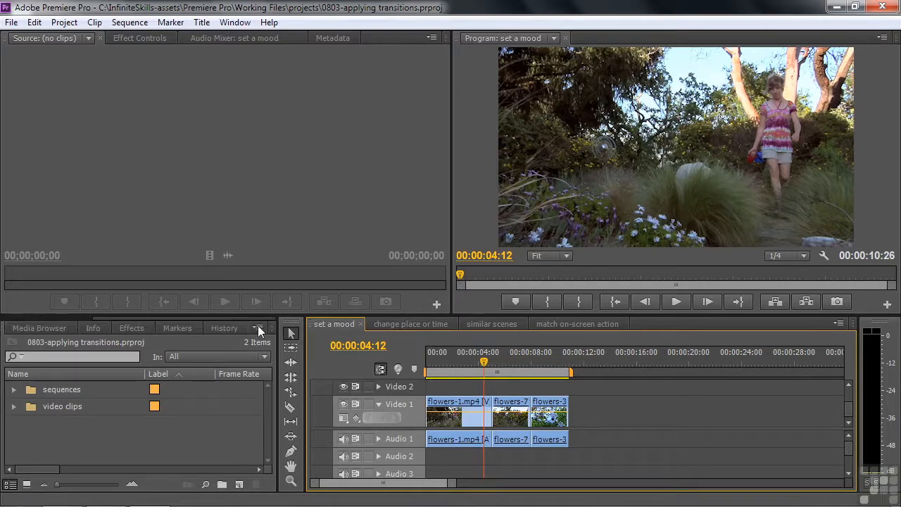
click(133, 328)
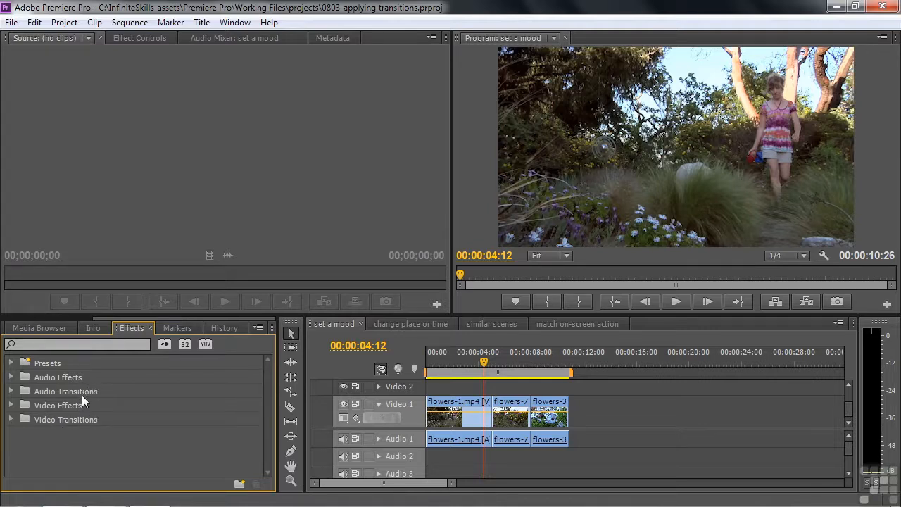
click(12, 420)
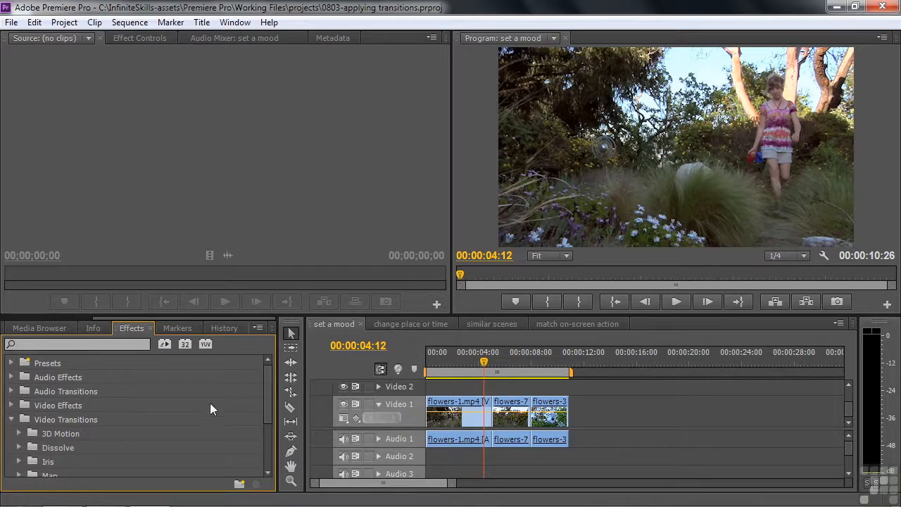
drag(267, 376, 260, 407)
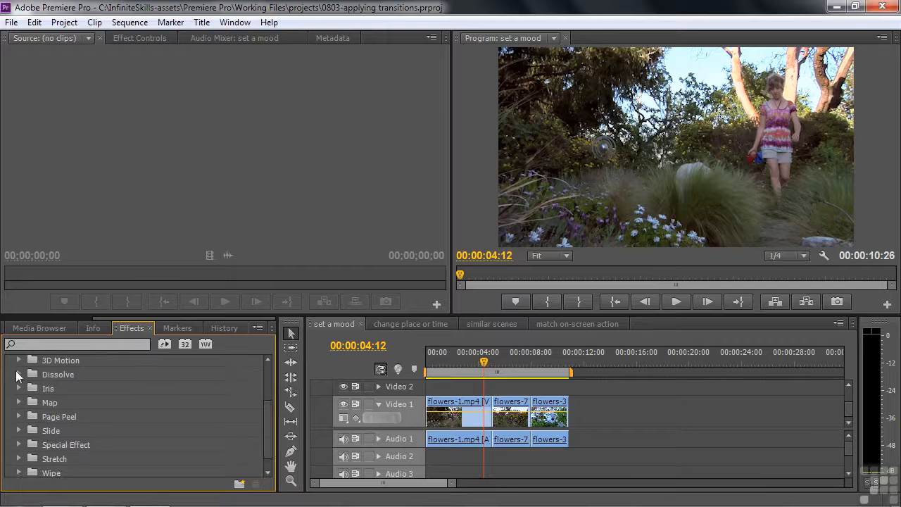
click(18, 374)
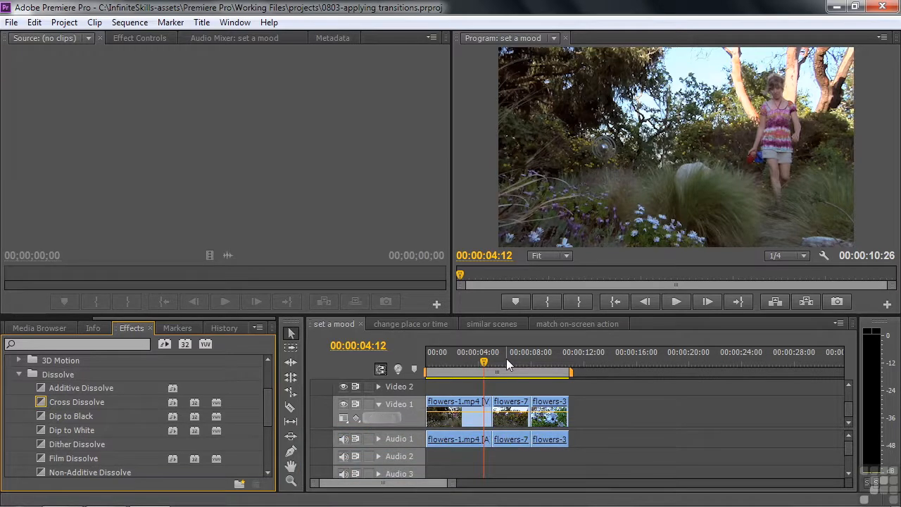
- Apply the default Cross Dissolve at the cut between flowers-1 and flowers-7, and play back across it
key(ctrl+d)
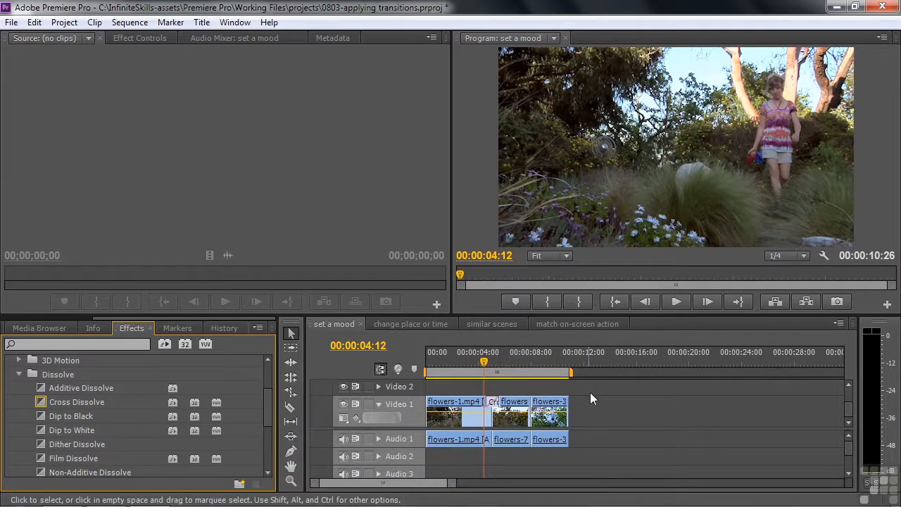
key(space)
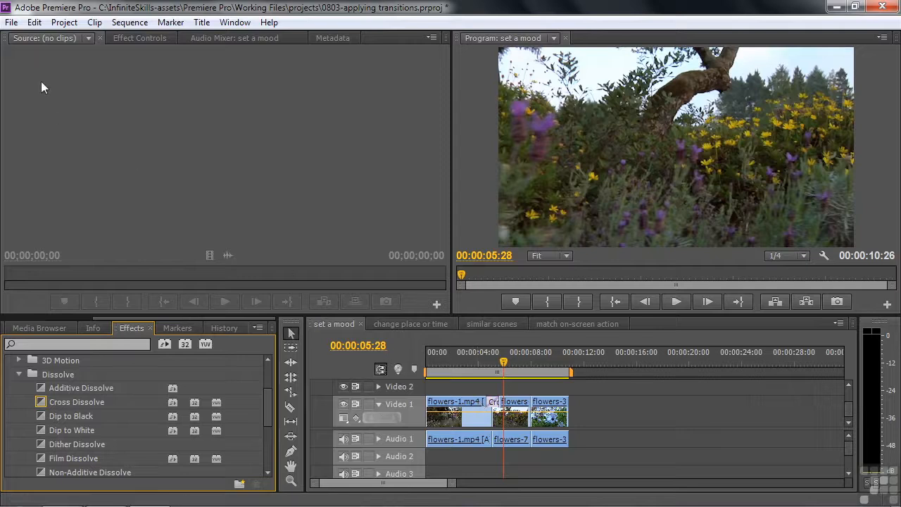
- Check the default video transition duration in the General preferences, and leave the settings without changing them
click(31, 23)
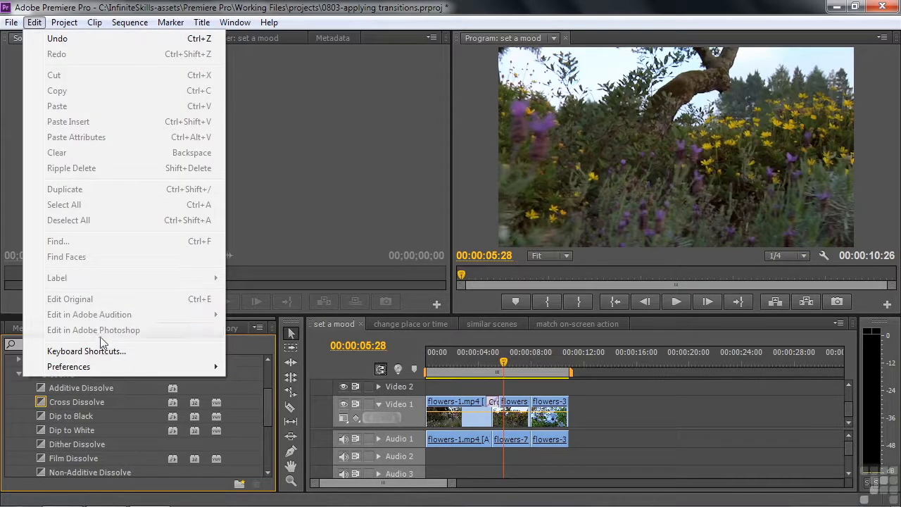
mouse_move(102, 367)
click(320, 152)
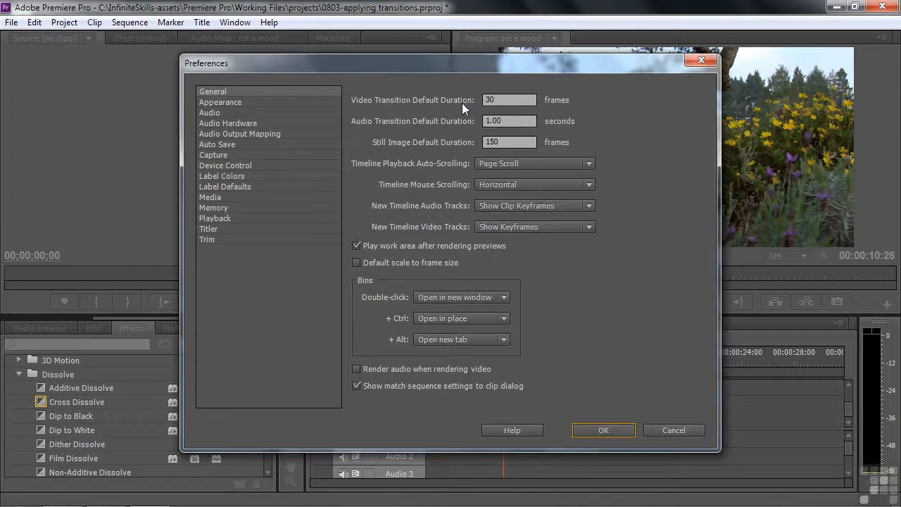
click(673, 430)
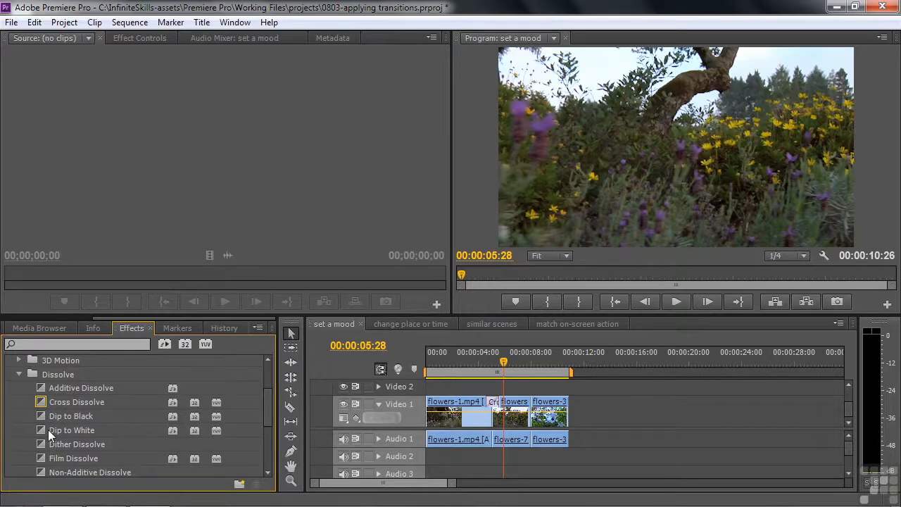
- Make Dip to White the default transition and apply it at the cut between flowers-7 and flowers-3
right_click(49, 436)
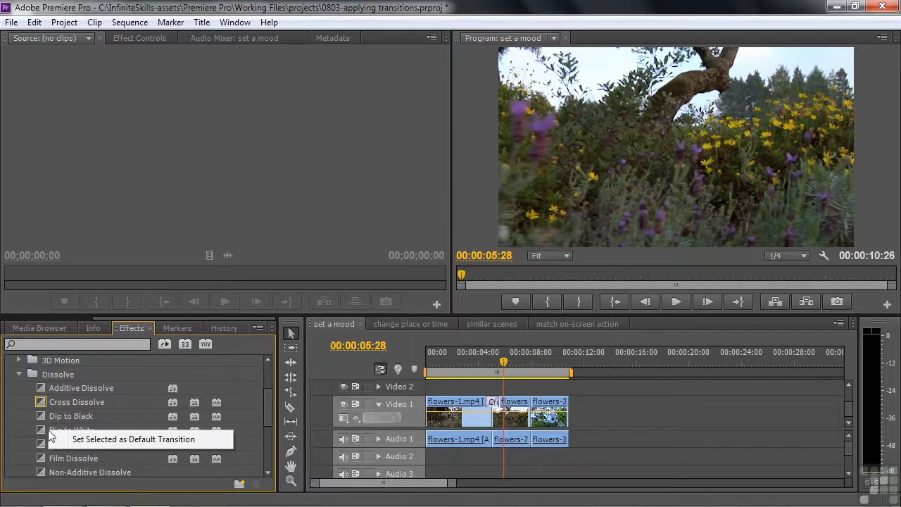
click(86, 440)
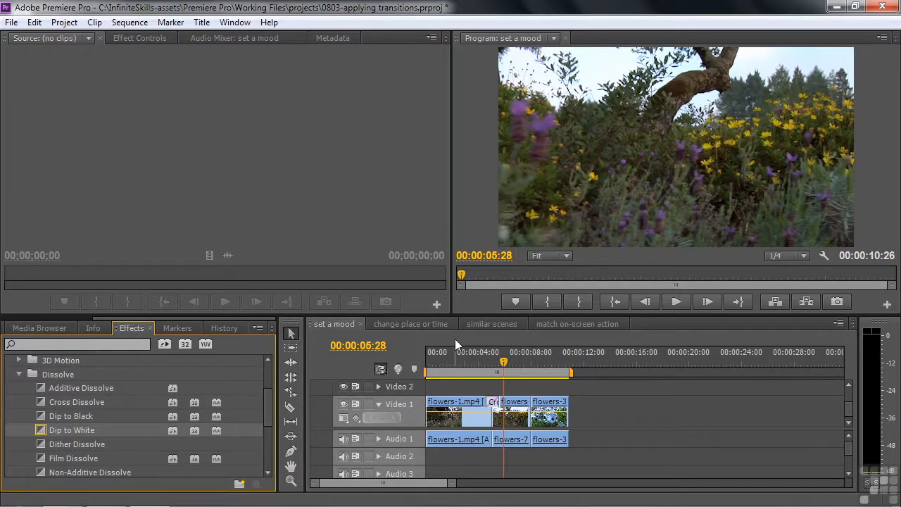
click(474, 337)
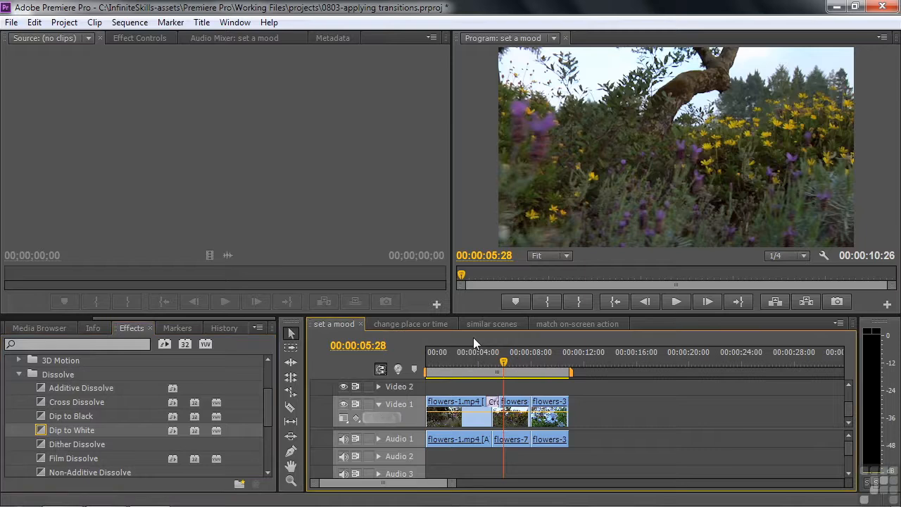
key(Down)
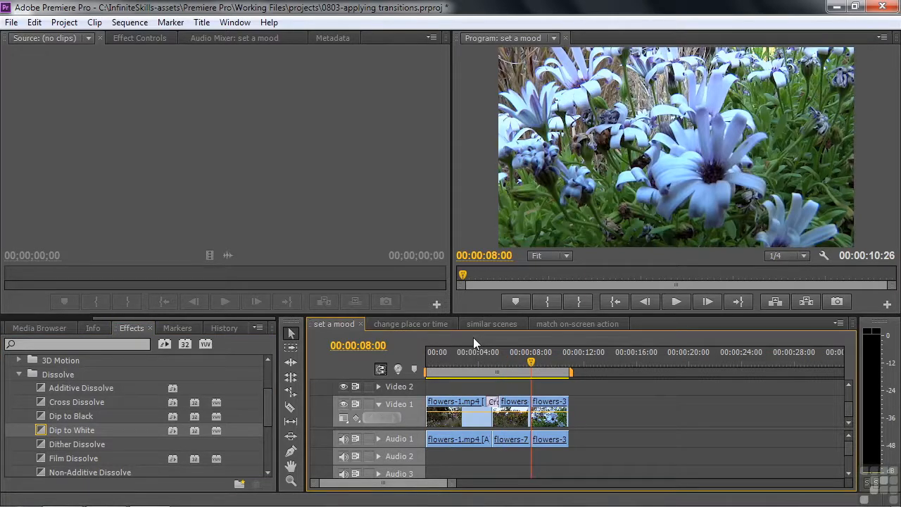
key(ctrl+d)
- Play back the Dip to White transition from just before the second cut
drag(531, 361, 520, 361)
key(space)
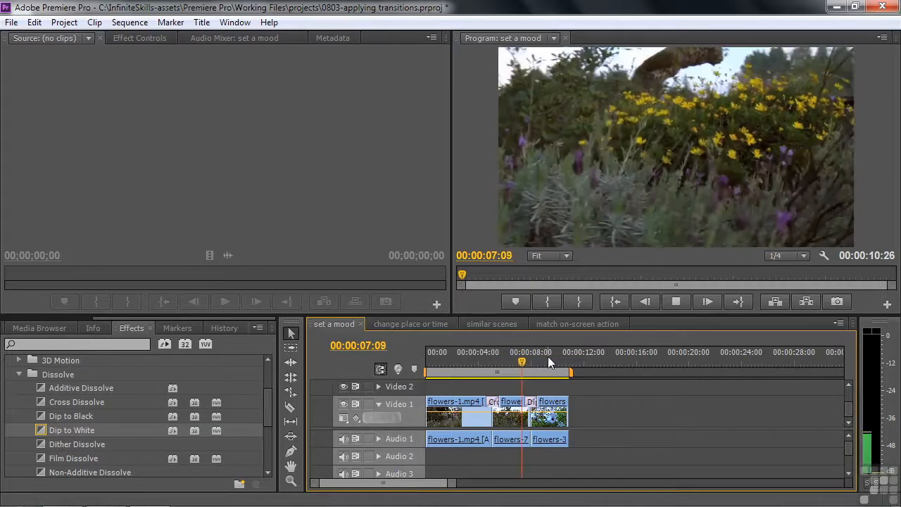
key(space)
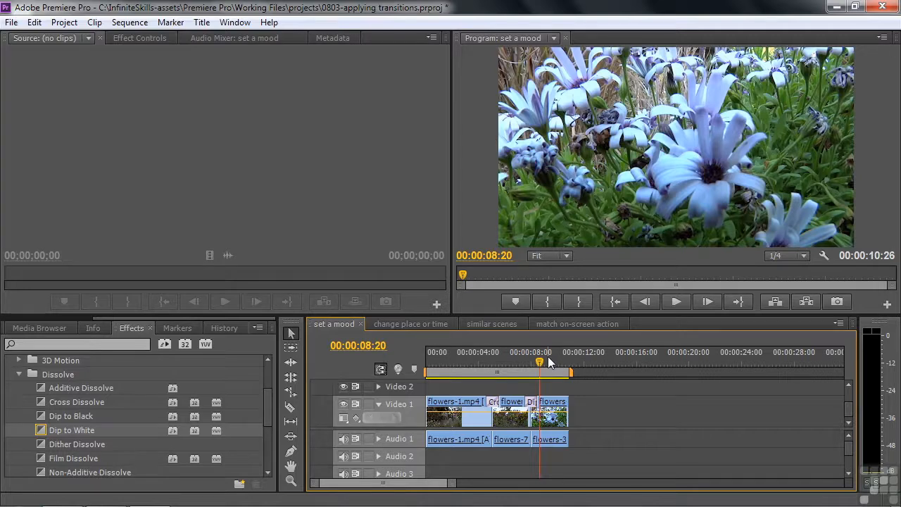
- Undo the Dip to White transition at the second cut and make Cross Dissolve the default transition again
key(ctrl+z)
right_click(52, 401)
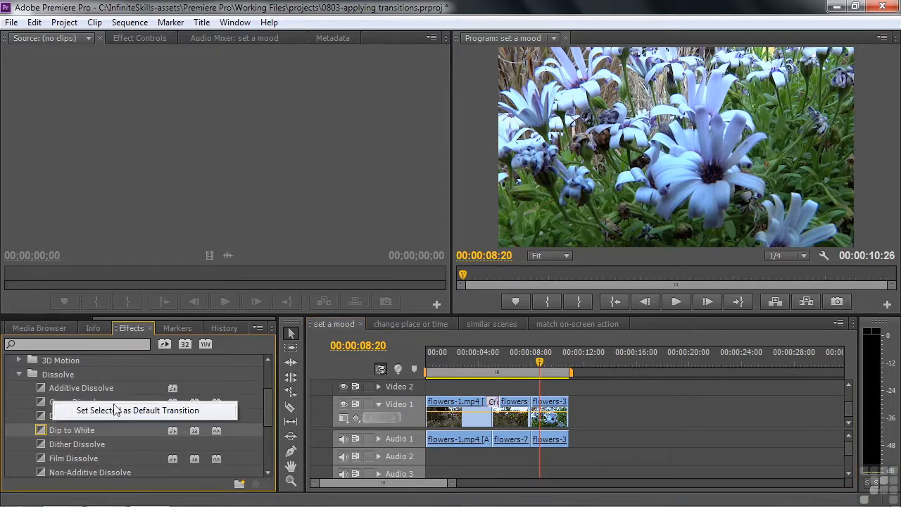
click(117, 408)
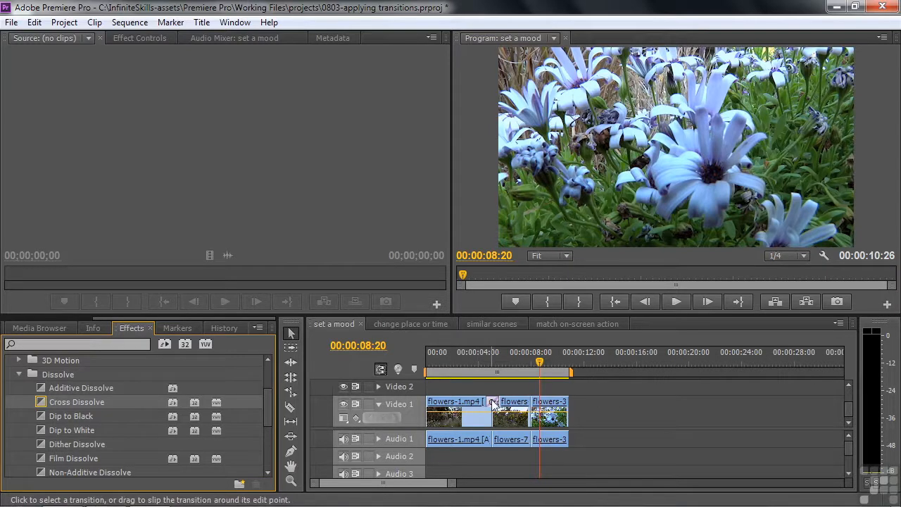
- Copy the Cross Dissolve from the first cut and paste it at the cut between flowers-7 and flowers-3
click(493, 403)
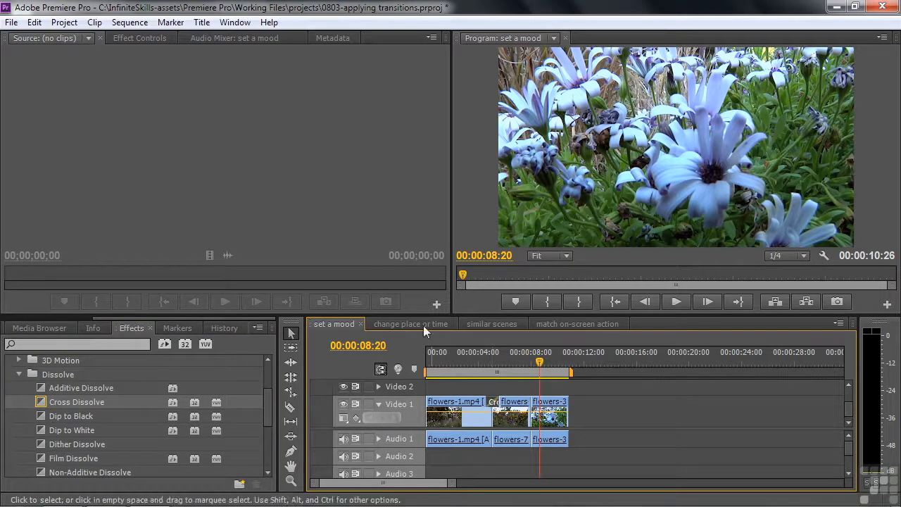
click(31, 22)
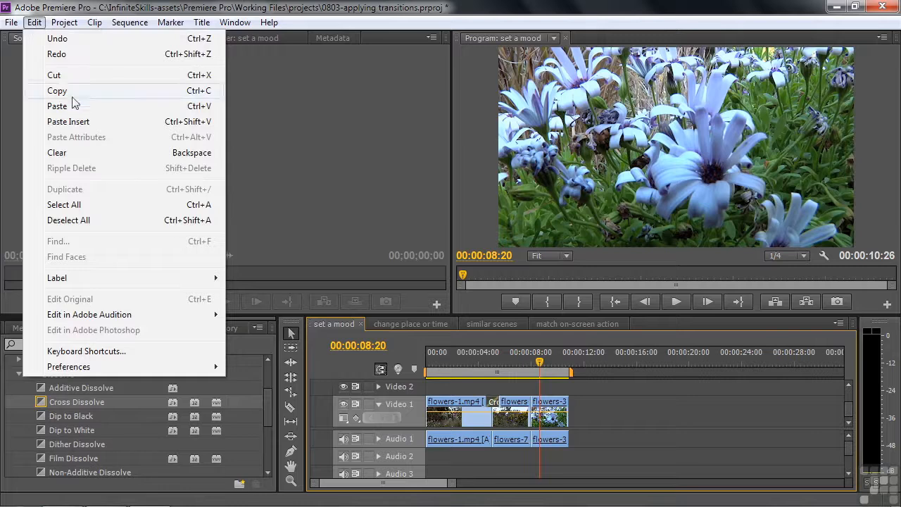
click(167, 91)
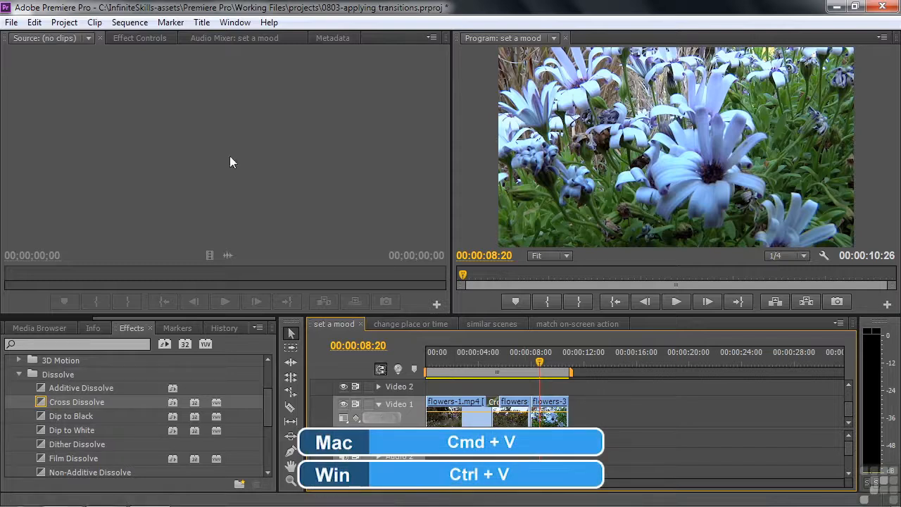
click(28, 23)
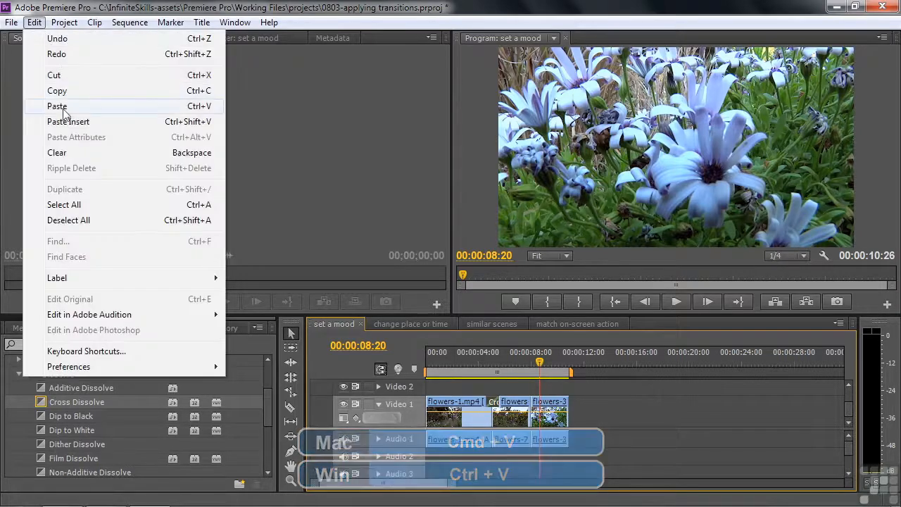
click(55, 104)
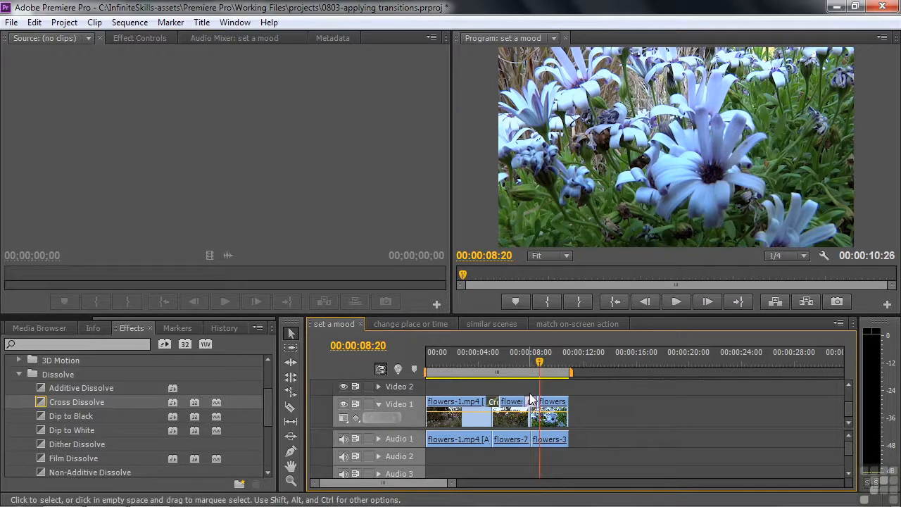
- Apply the default Cross Dissolve at the end of the flowers-3 clip, and scrub back to check the fade-out
key(End)
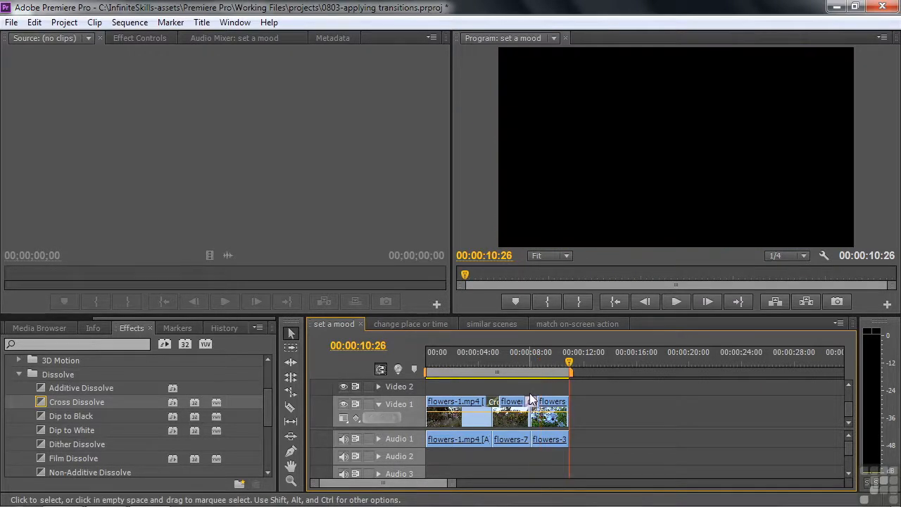
key(ctrl+d)
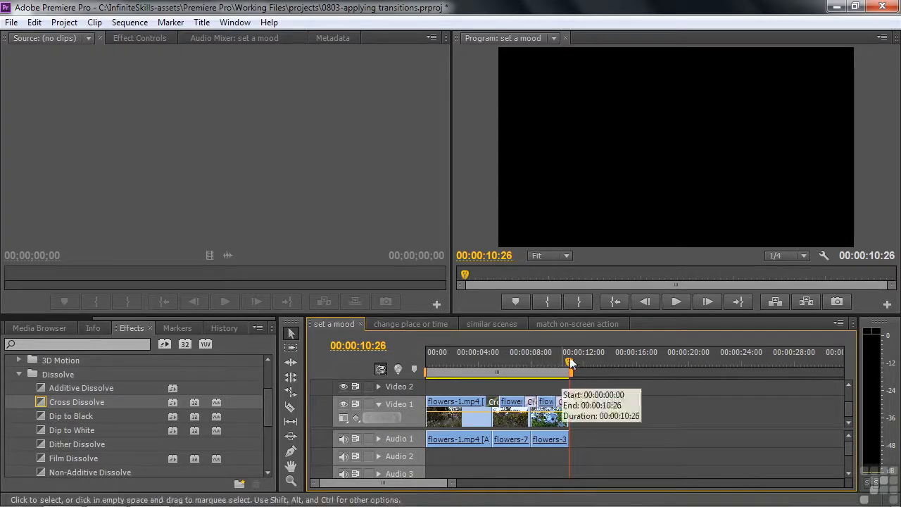
drag(569, 362, 565, 370)
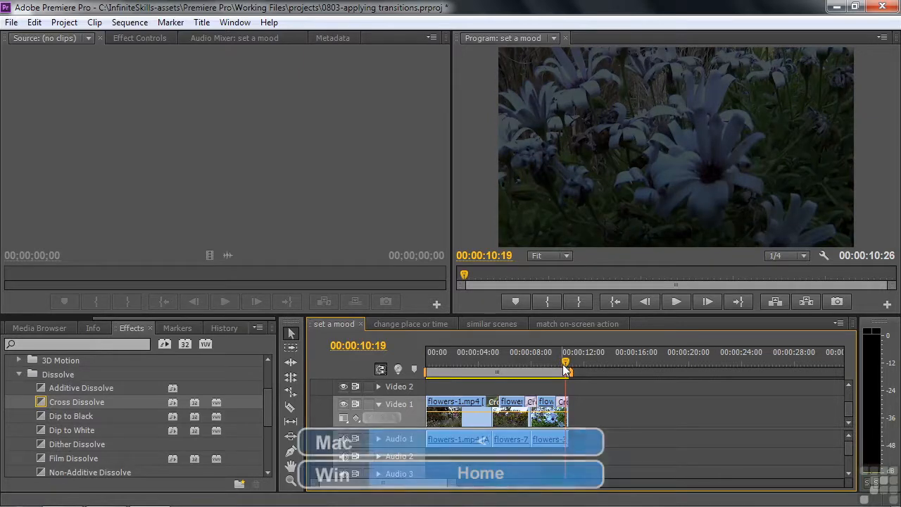
- Apply the default Cross Dissolve at the start of the flowers-1 clip, and play back the fade-in
key(Home)
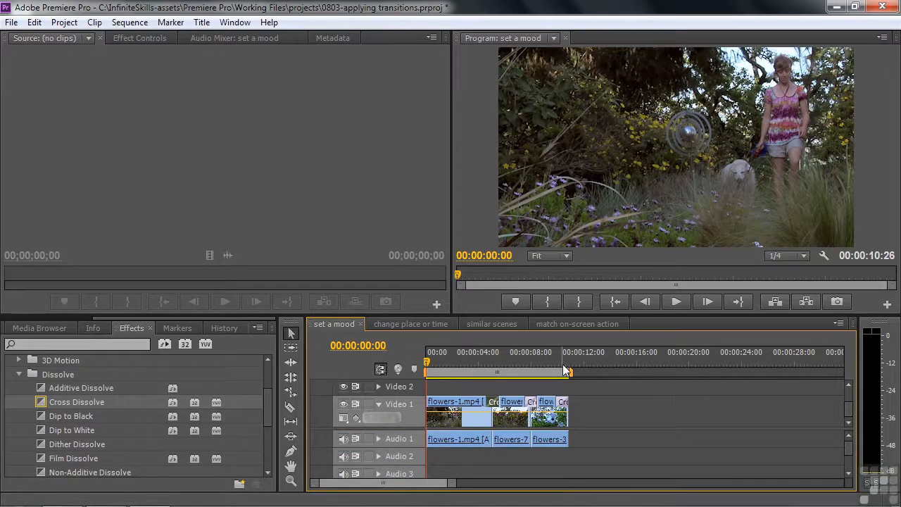
key(ctrl+d)
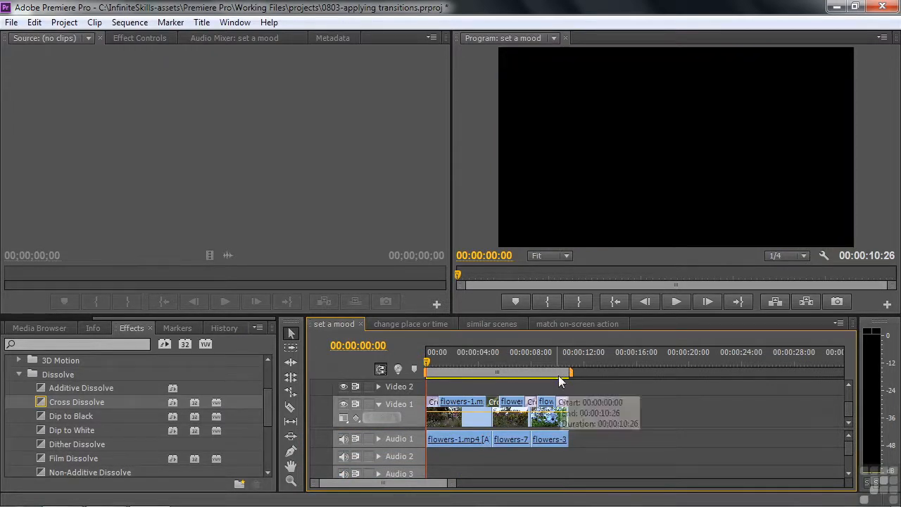
key(space)
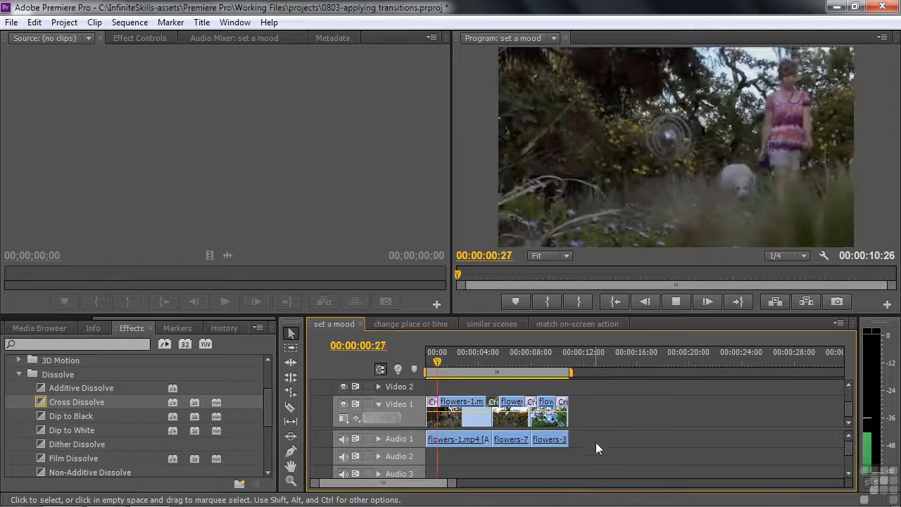
key(space)
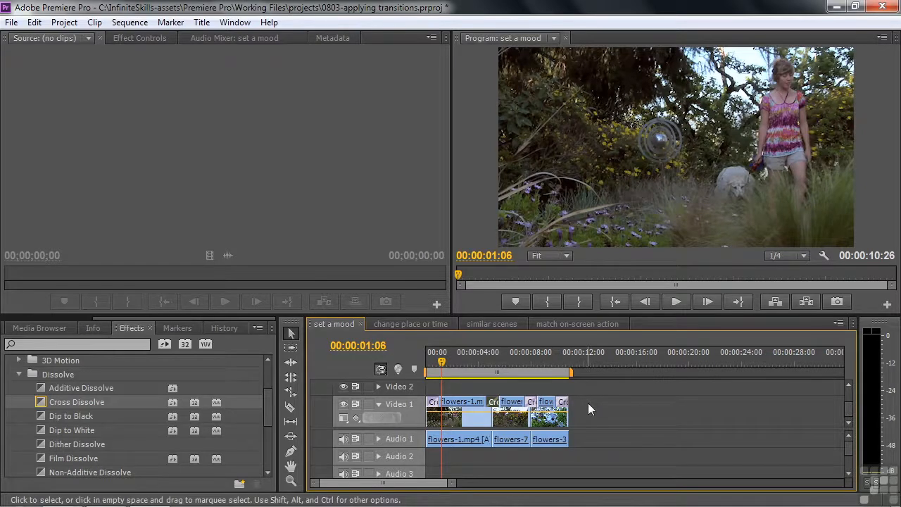
- Open the change place or time sequence, park the playhead shortly before its cut, and expand the 3D Motion video transitions
click(409, 323)
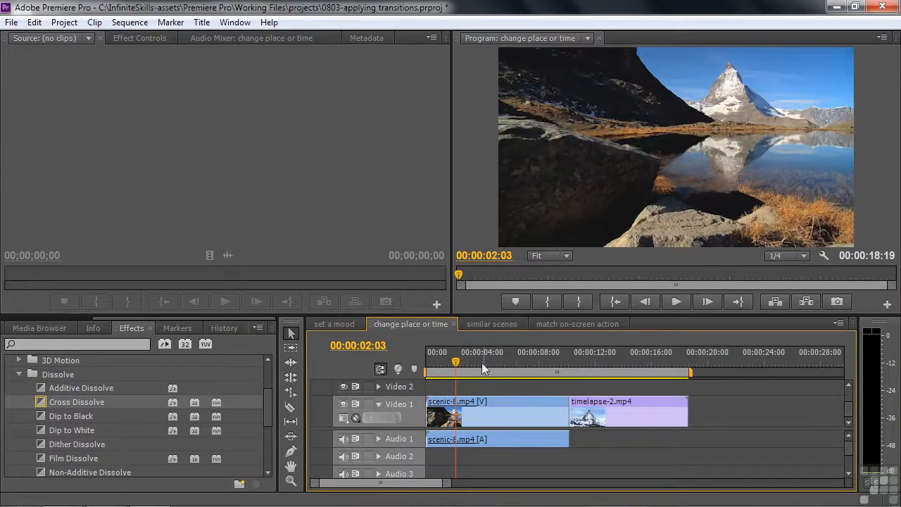
drag(464, 362, 548, 403)
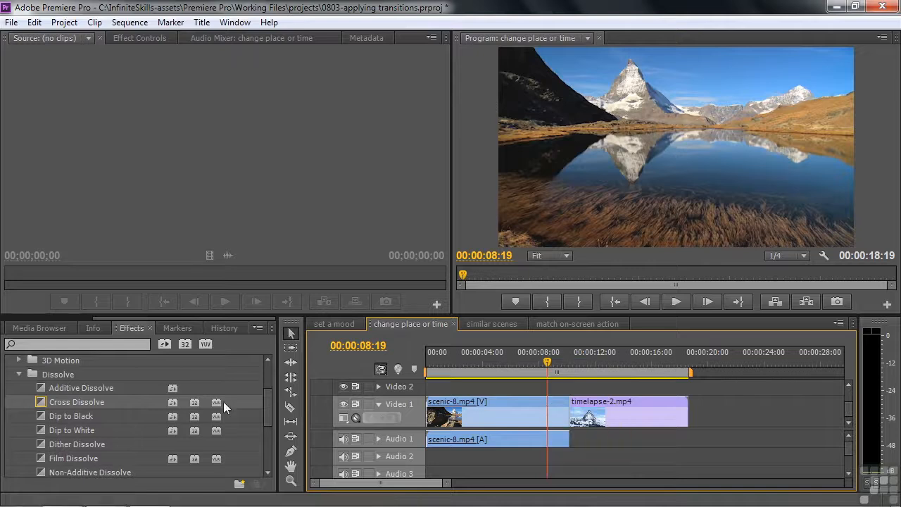
click(18, 360)
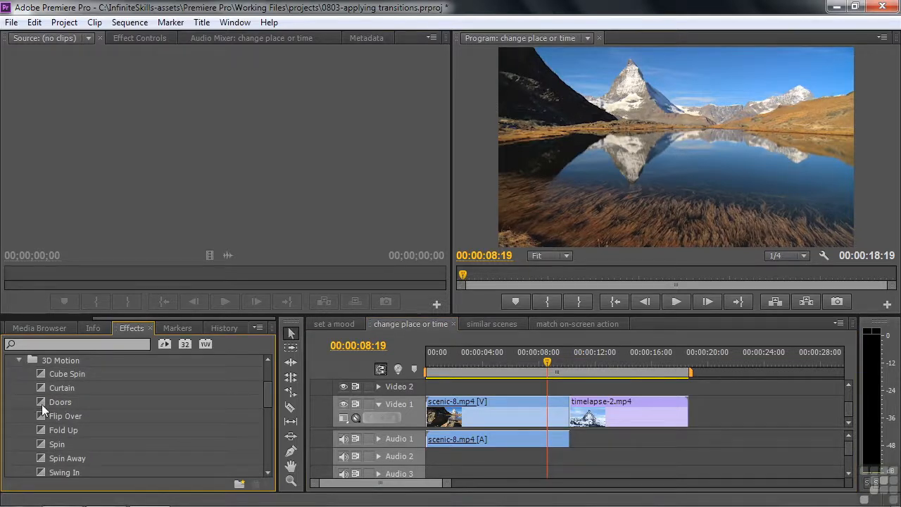
- Apply the Cube Spin transition at the cut between scenic-8 and timelapse-2, and play it back
drag(42, 373, 572, 403)
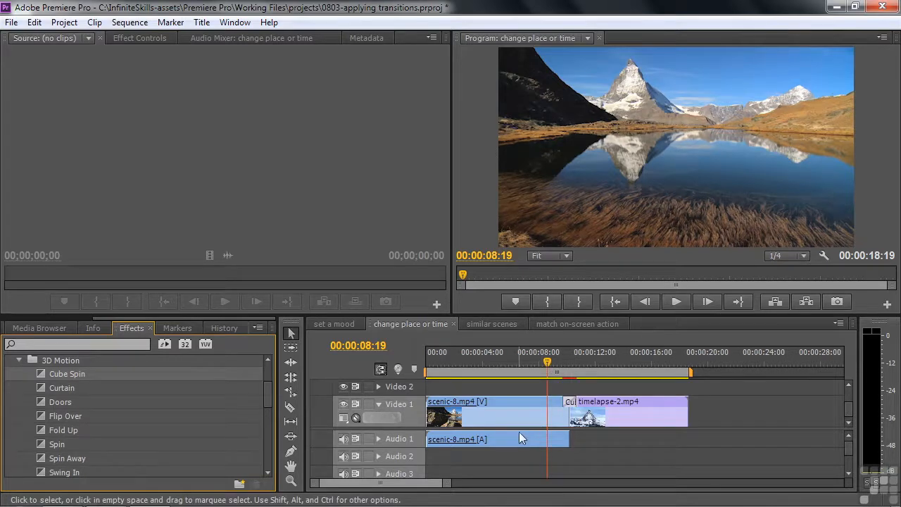
key(space)
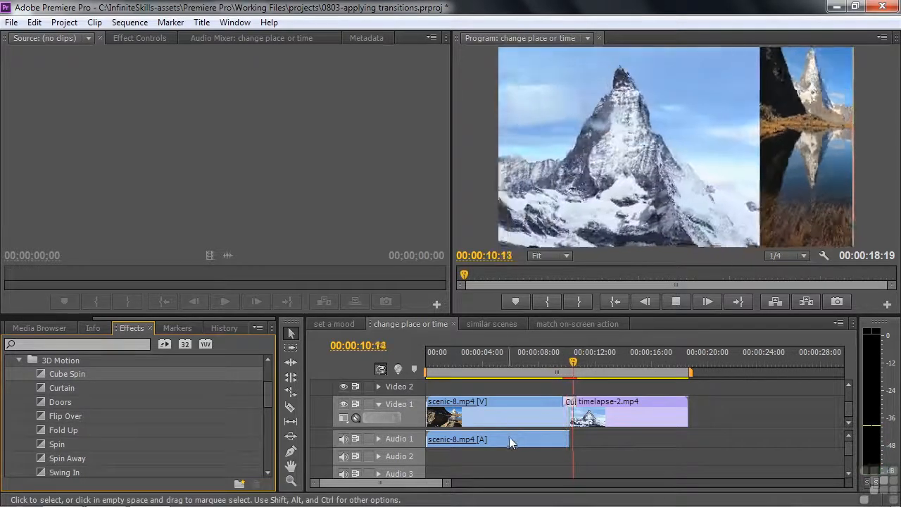
key(space)
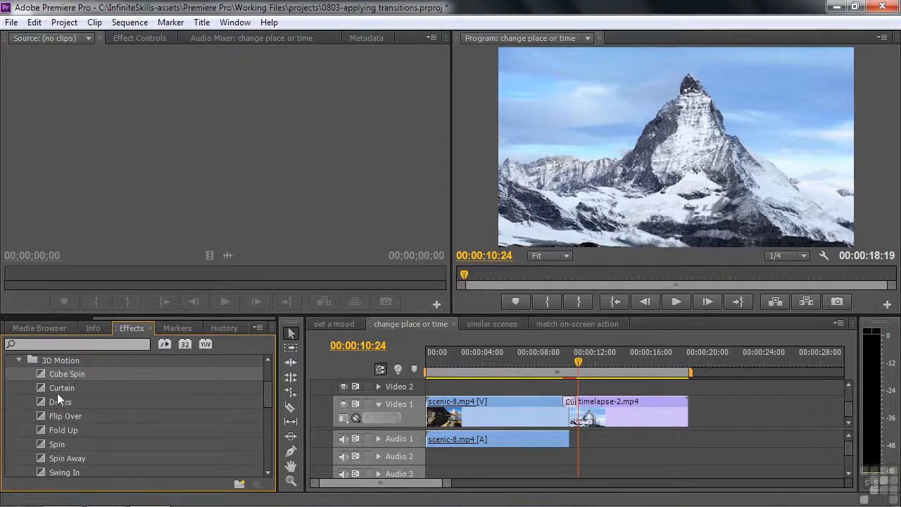
- Replace the Cube Spin at the scenic-8 to timelapse-2 cut with the Curtain transition, and play it back twice
drag(38, 388, 572, 406)
click(559, 363)
key(space)
key(space)
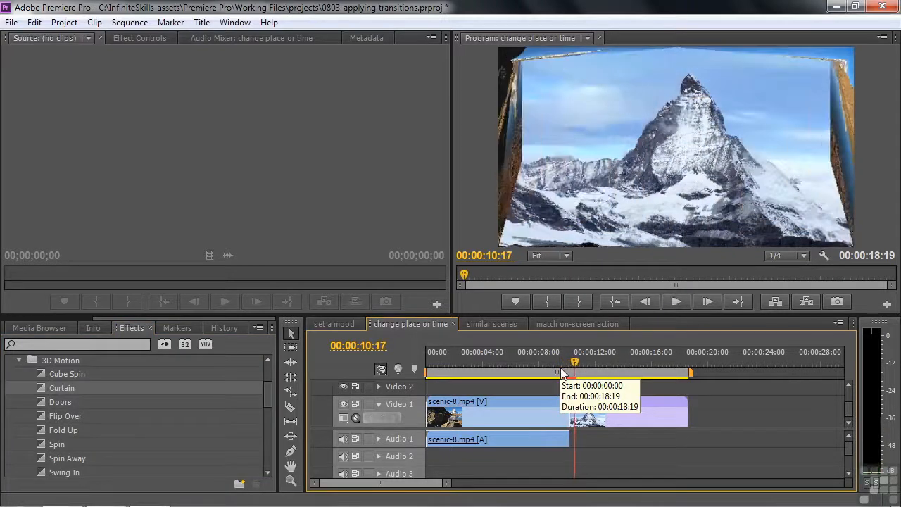
click(559, 363)
key(space)
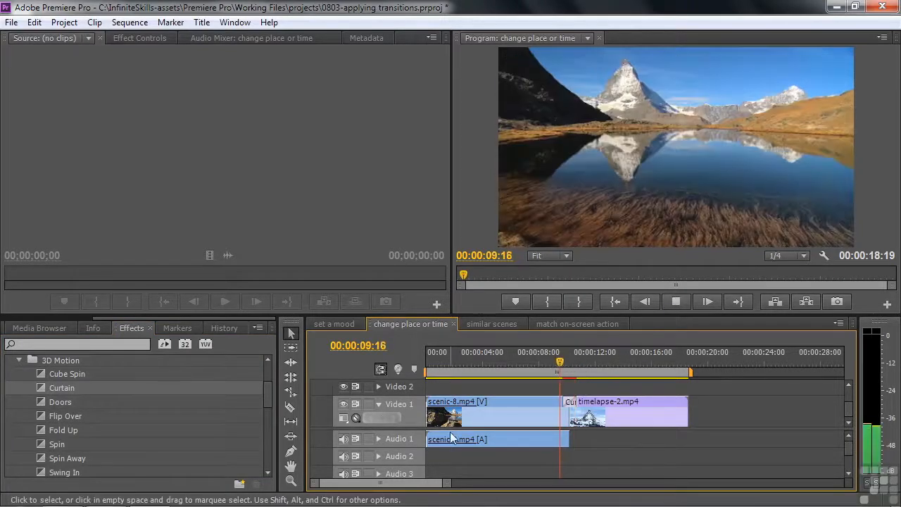
key(space)
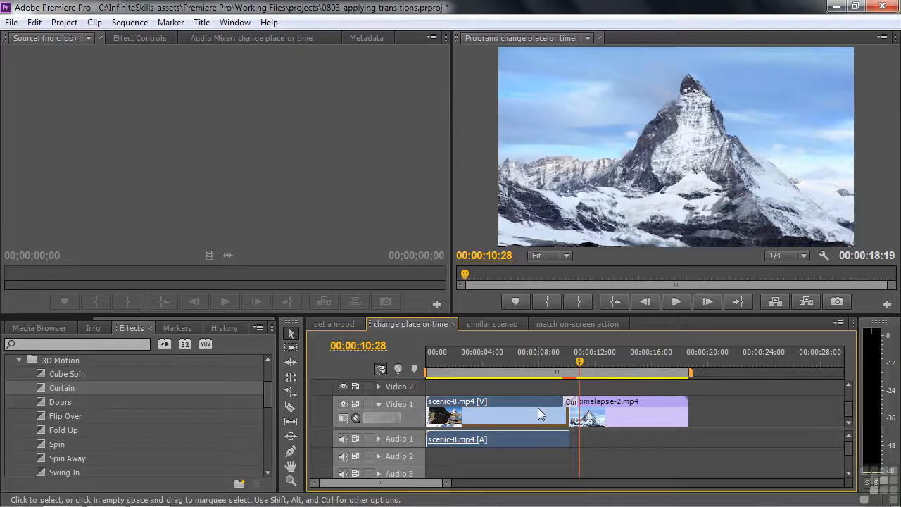
- Delete the Curtain transition, apply Doors at the cut between scenic-8 and timelapse-2, and preview it
click(553, 399)
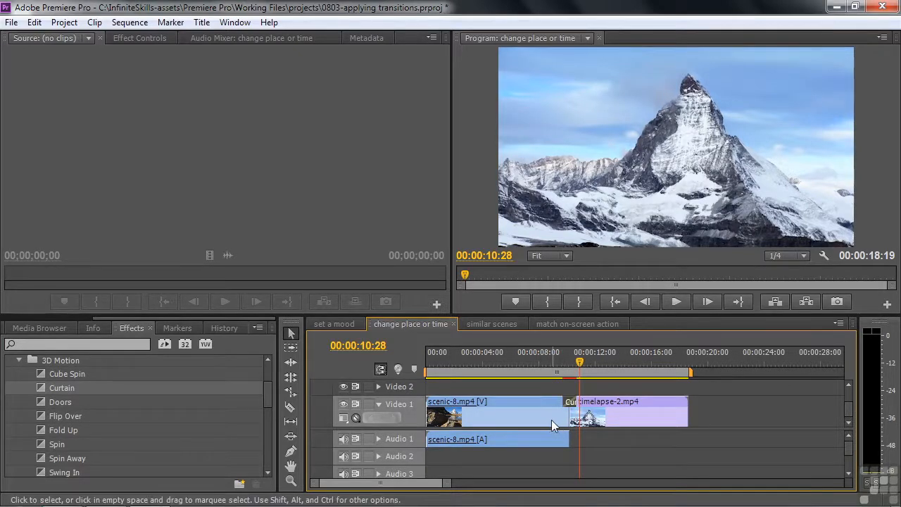
key(Delete)
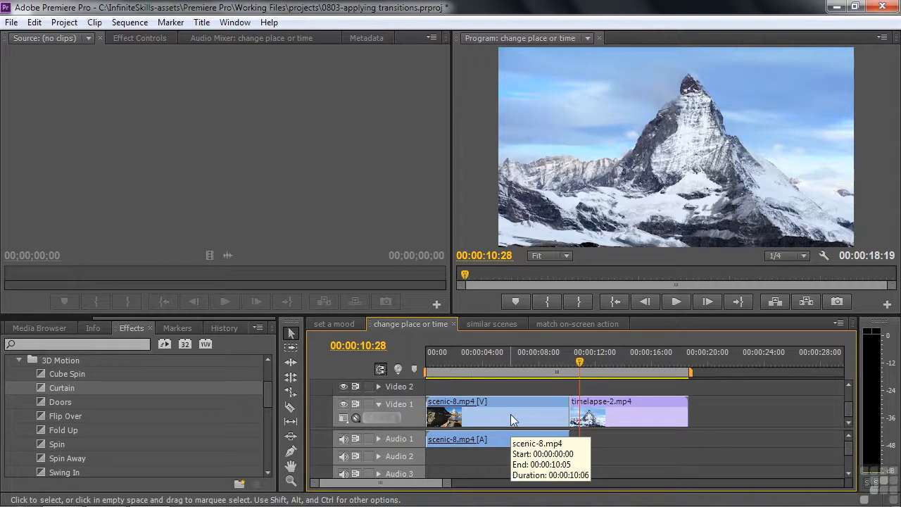
drag(42, 400, 572, 407)
key(j)
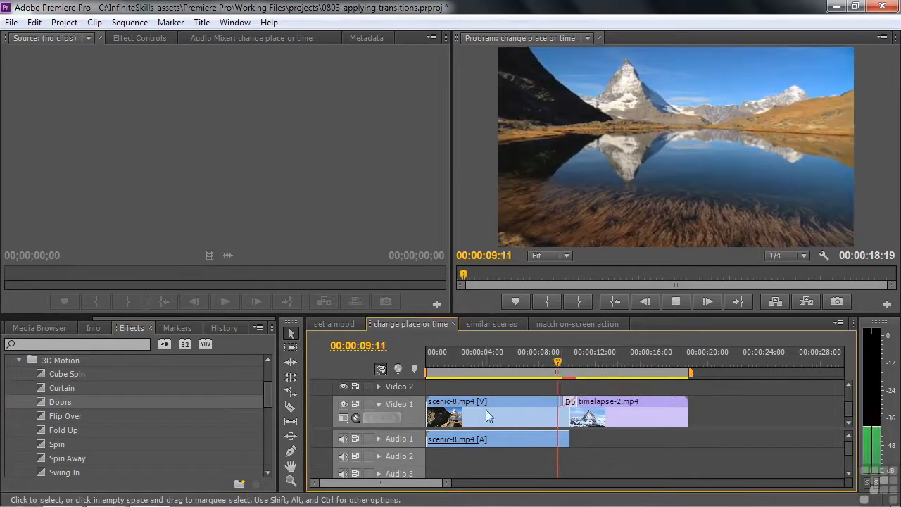
key(k)
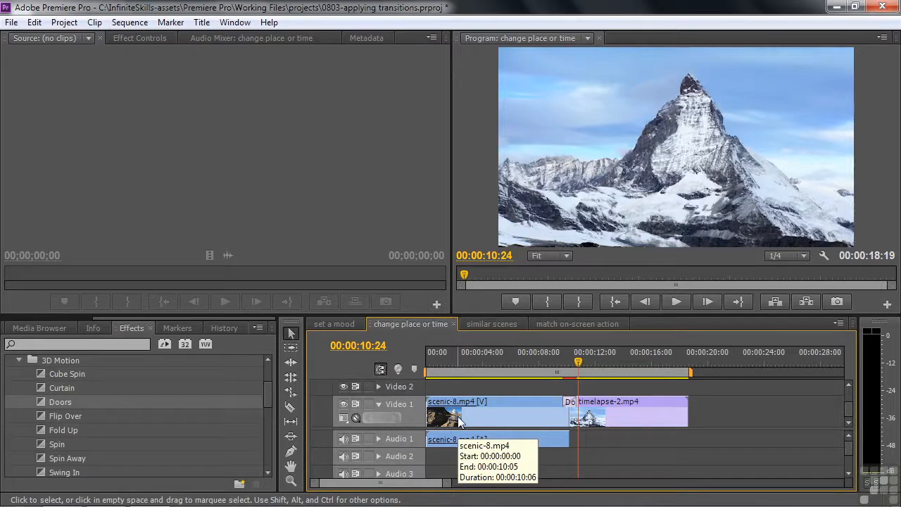
- Open the similar scenes sequence and expand the Iris video transitions
click(498, 323)
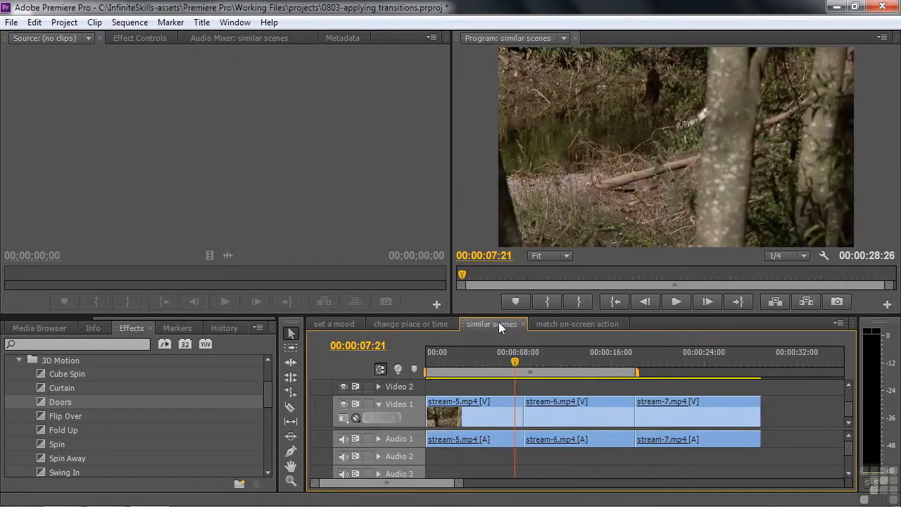
mouse_move(514, 362)
mouse_down()
mouse_move(533, 365)
mouse_move(519, 365)
mouse_move(527, 365)
mouse_move(525, 378)
mouse_move(515, 366)
mouse_up()
drag(269, 395, 272, 452)
click(18, 382)
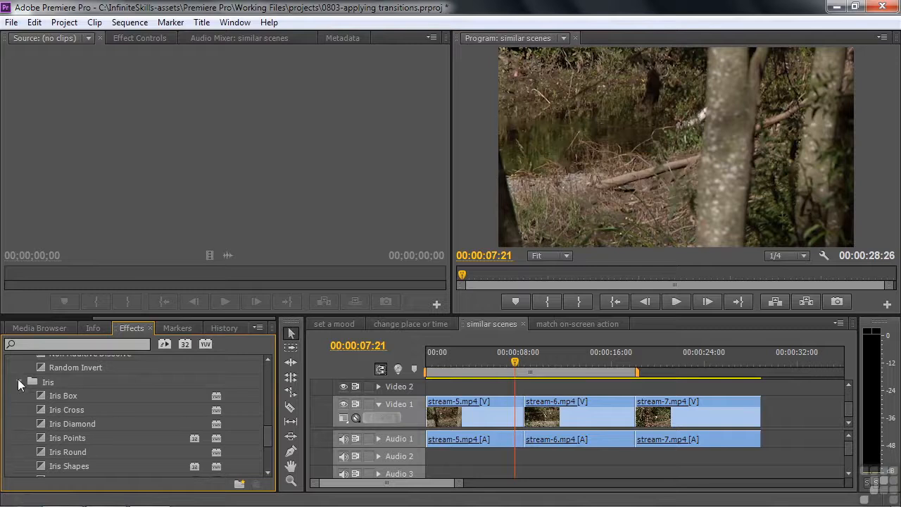
- Apply Iris Cross at the cut between stream-5 and stream-6, and replace it with Iris Diamond
drag(40, 409, 522, 405)
key(space)
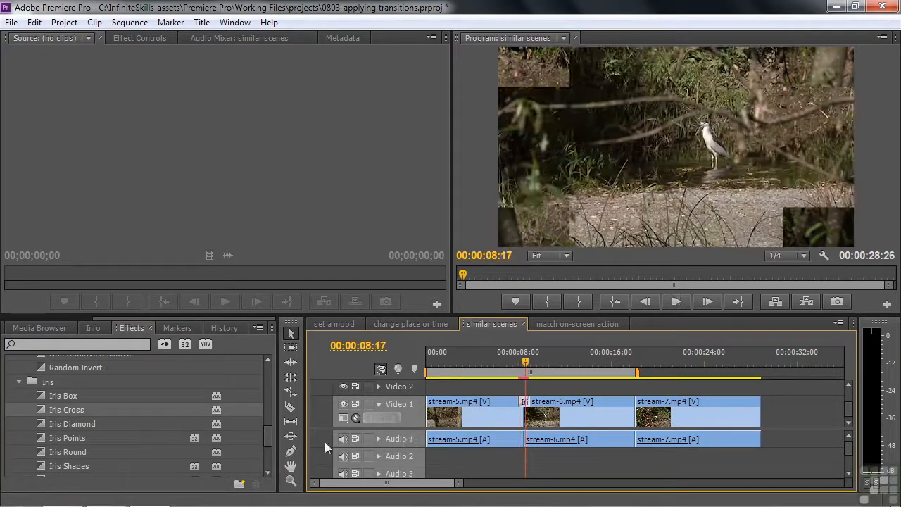
drag(42, 423, 525, 406)
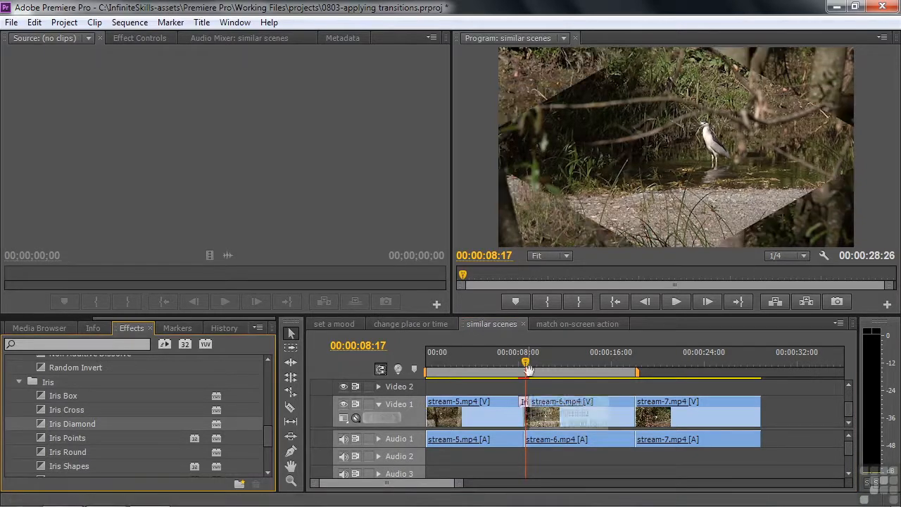
key(space)
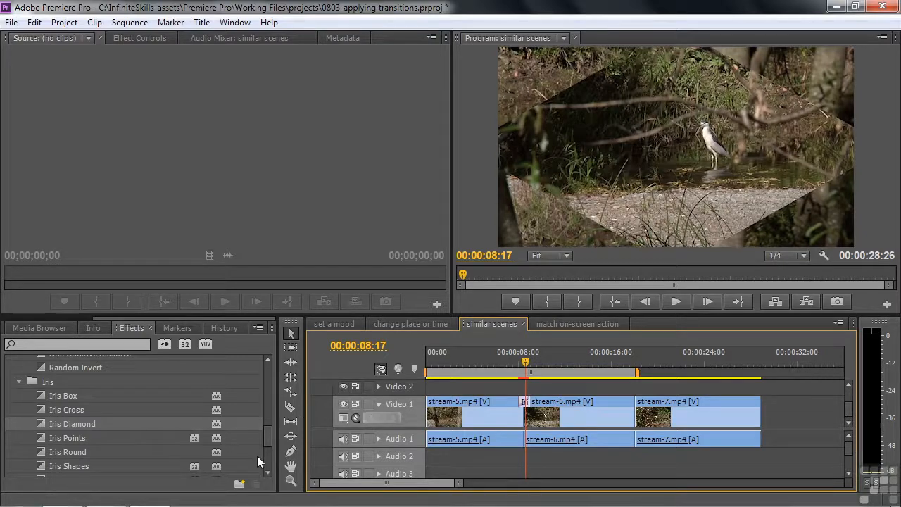
- Replace the transition at the stream-5 to stream-6 cut with Iris Star, and play it back from just before the cut
drag(269, 434, 268, 442)
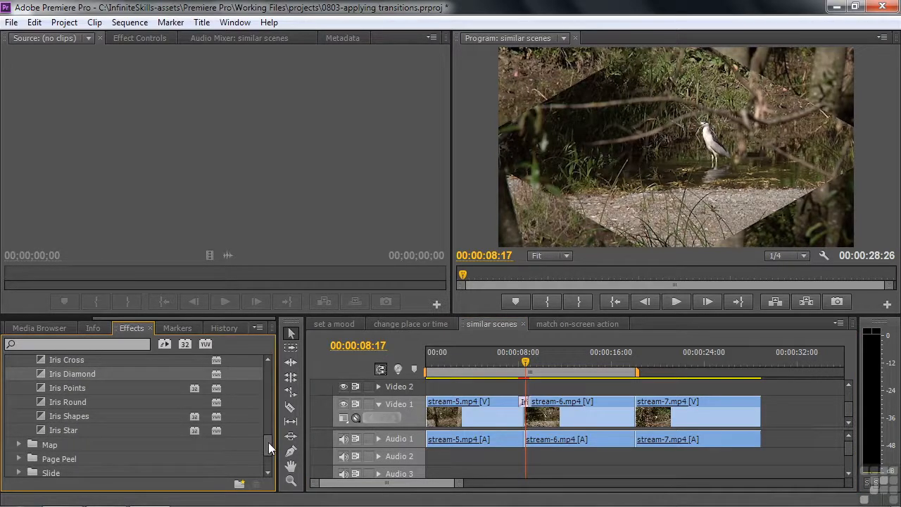
drag(46, 430, 524, 405)
drag(525, 361, 518, 361)
key(space)
key(space)
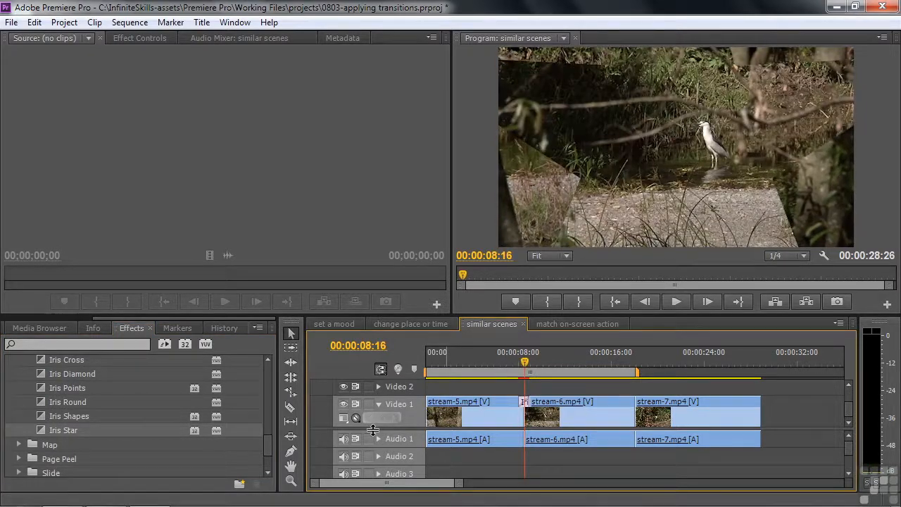
- Open the match on-screen action sequence and expand the Wipe group of video transitions
click(559, 321)
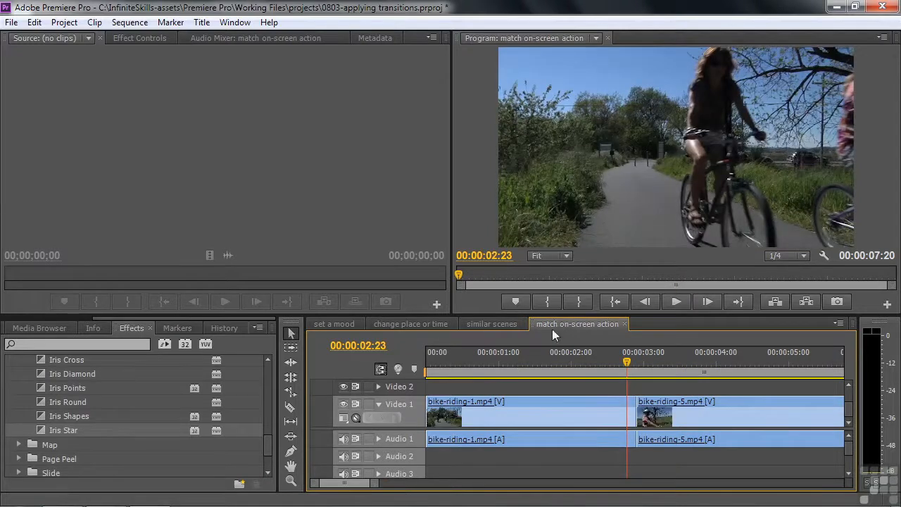
drag(270, 440, 270, 459)
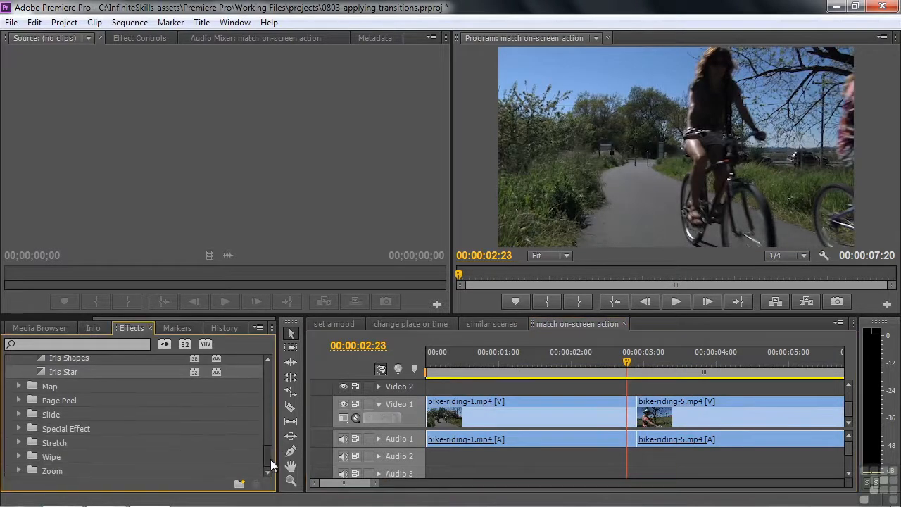
click(18, 458)
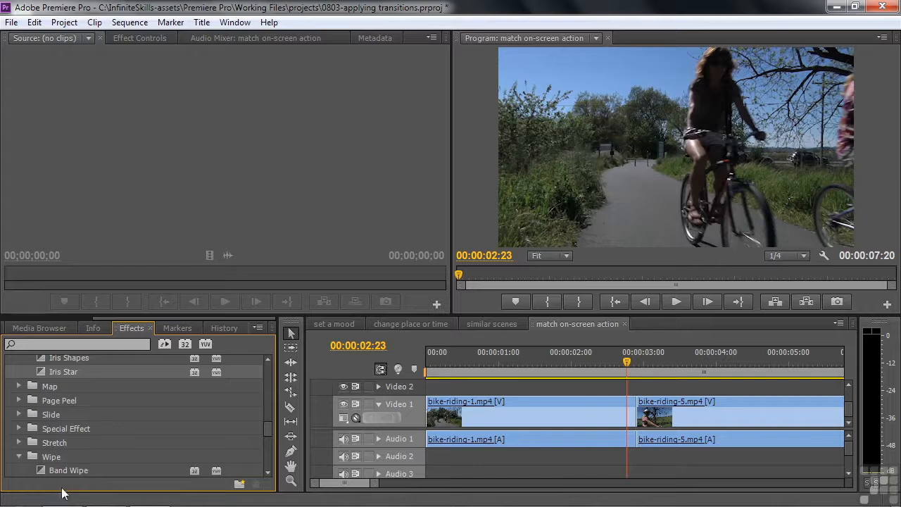
drag(271, 428, 264, 461)
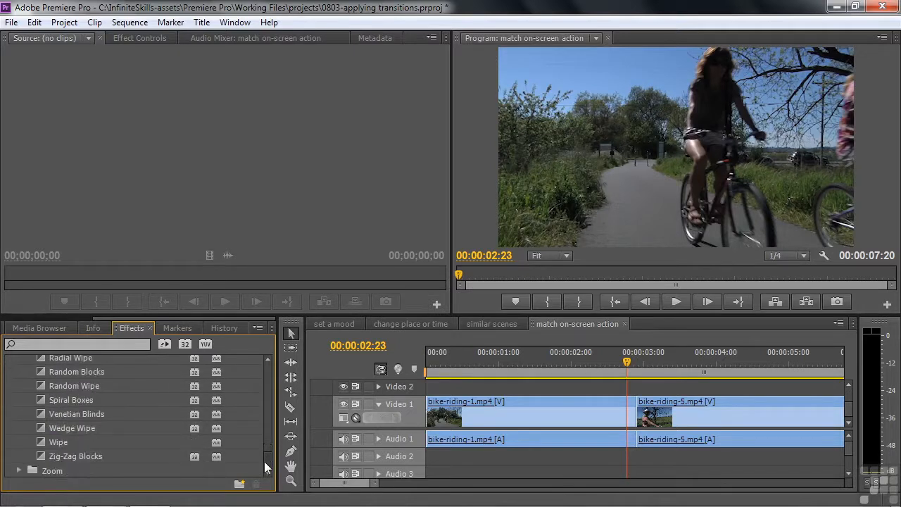
- Apply the Wipe transition at the cut between bike-riding-1 and bike-riding-5, and preview it by playing and scrubbing
drag(45, 443, 638, 409)
click(591, 367)
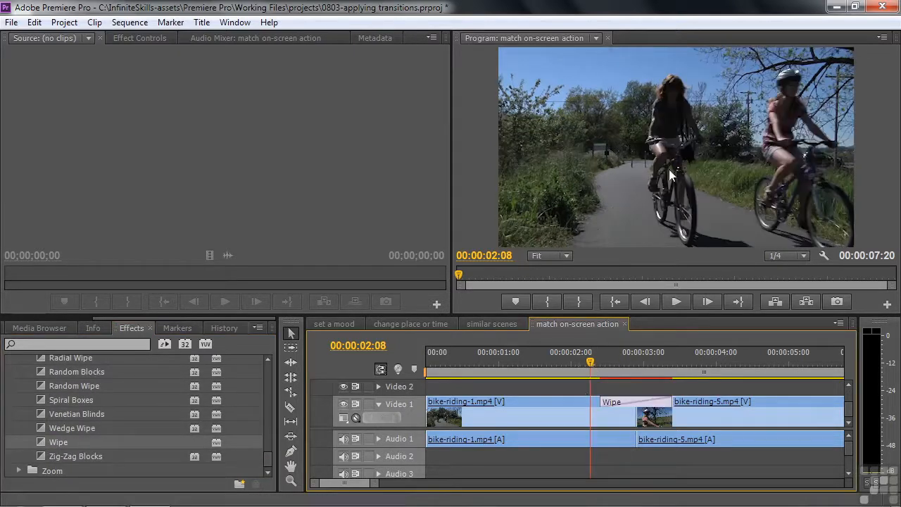
key(space)
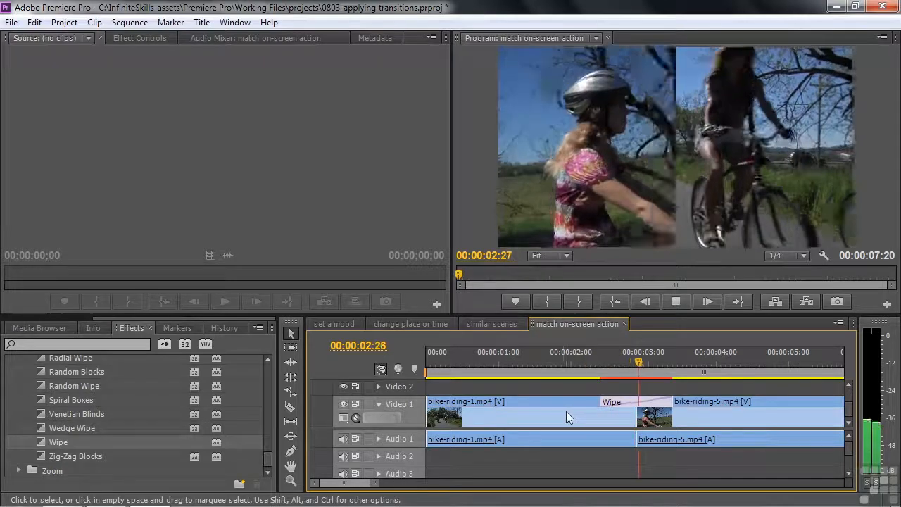
key(space)
drag(683, 372, 631, 368)
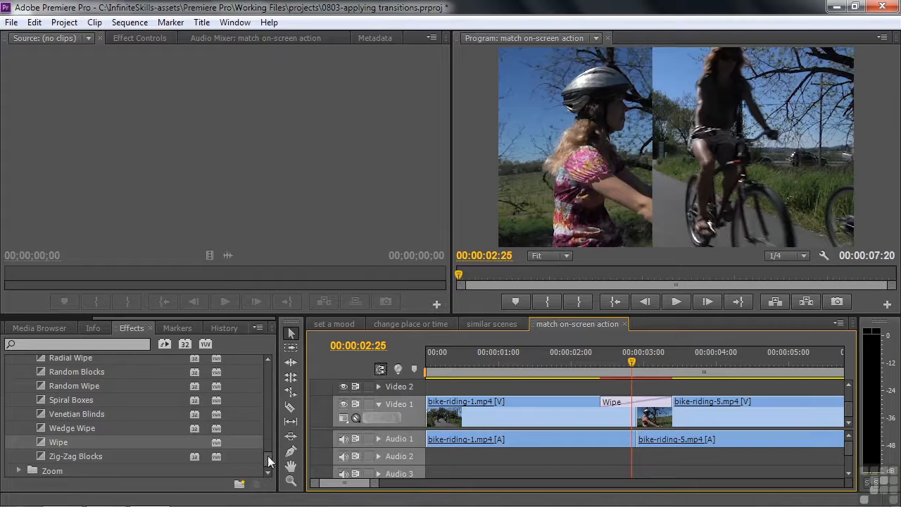
- Collapse the 3D Motion, Dissolve and Iris transition groups, and expand the Page Peel group
drag(268, 461, 288, 365)
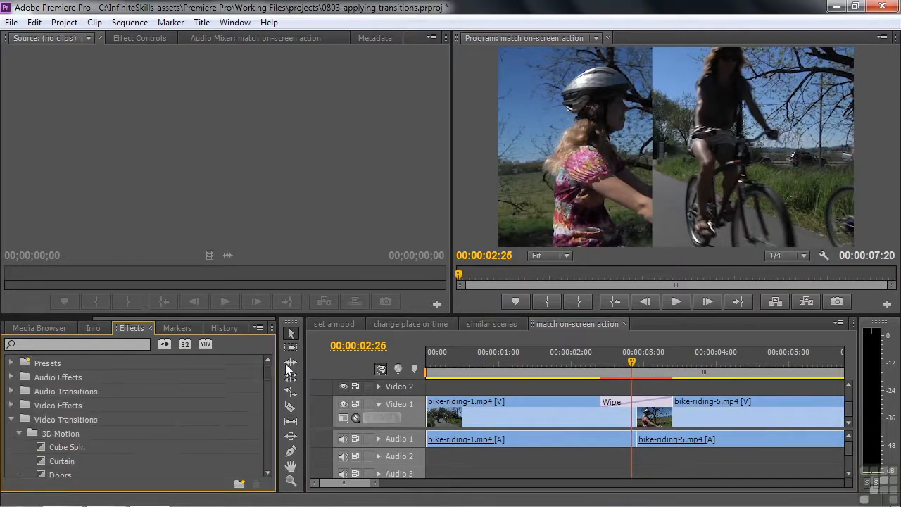
click(18, 434)
click(19, 448)
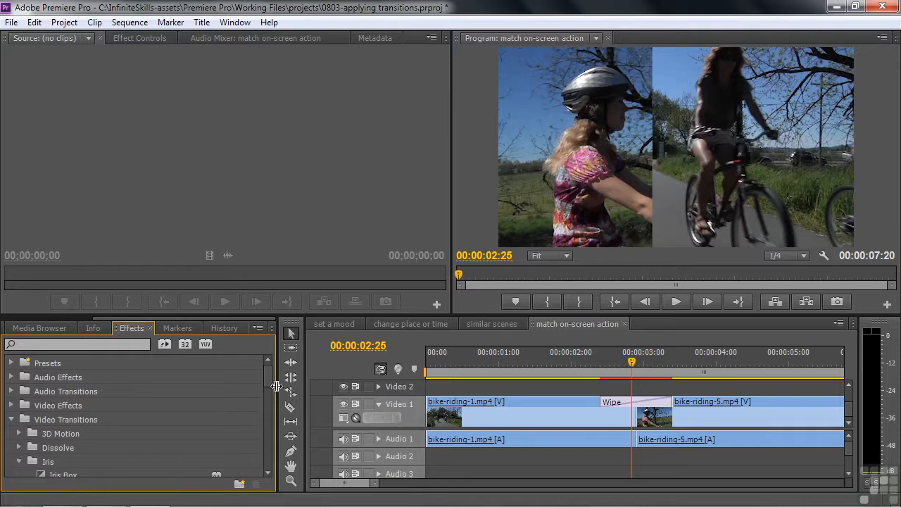
drag(271, 373, 265, 382)
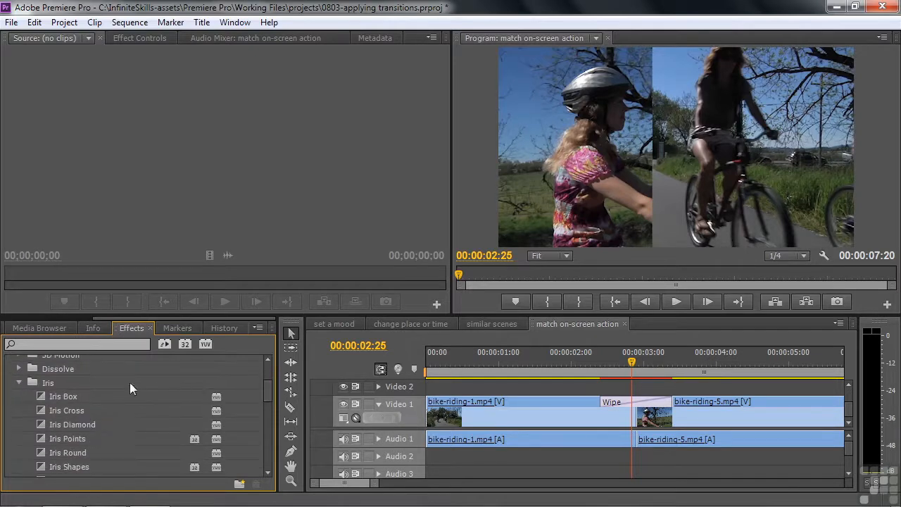
click(21, 382)
click(19, 410)
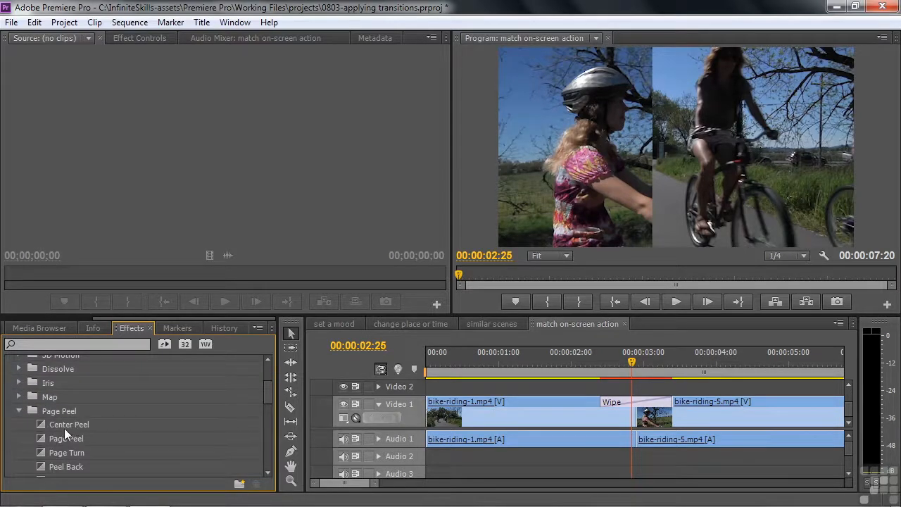
- Replace the Wipe at the bike-riding cut with Center Peel, swap that for Roll Away, and scrub through the result
drag(41, 427, 618, 375)
scroll(137, 418, down, 3)
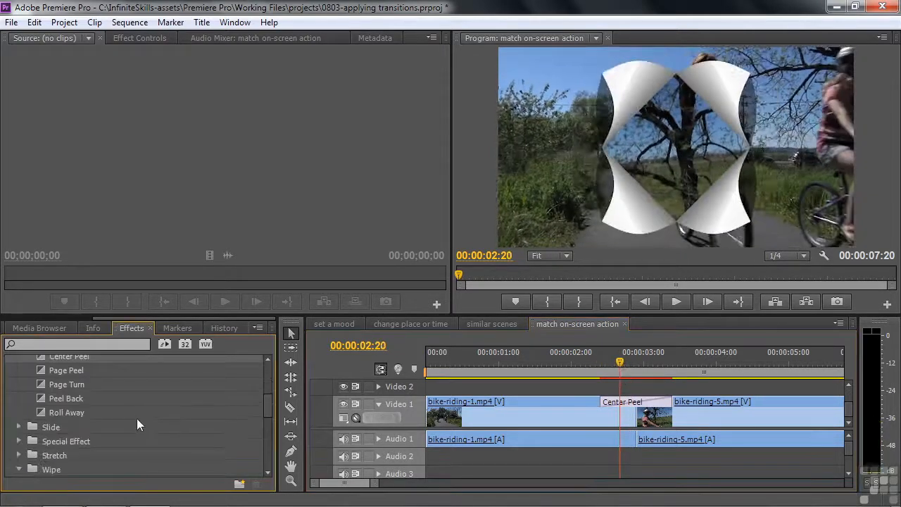
drag(45, 413, 634, 407)
mouse_move(616, 369)
mouse_down()
mouse_move(593, 374)
mouse_move(645, 373)
mouse_move(607, 374)
mouse_up()
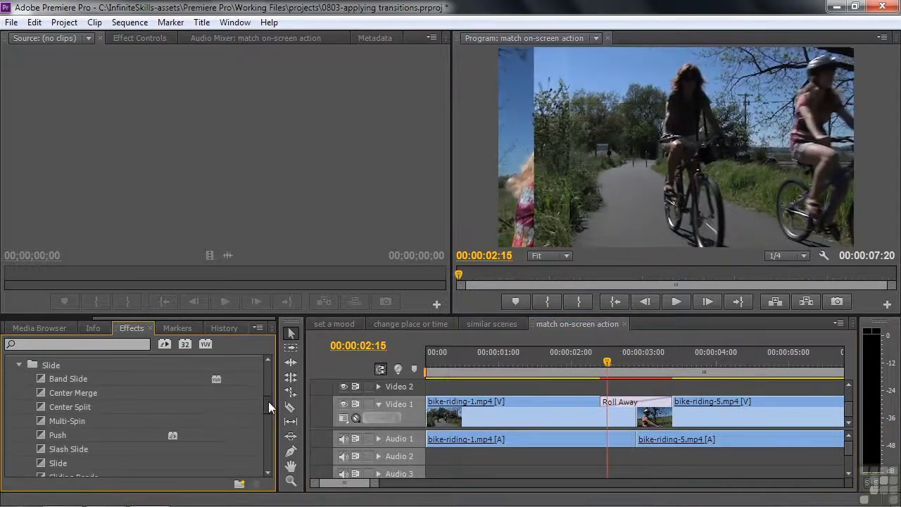
- Replace the Roll Away at the bike-riding cut with the Swap transition from the Slide group, and play it back
drag(268, 402, 266, 415)
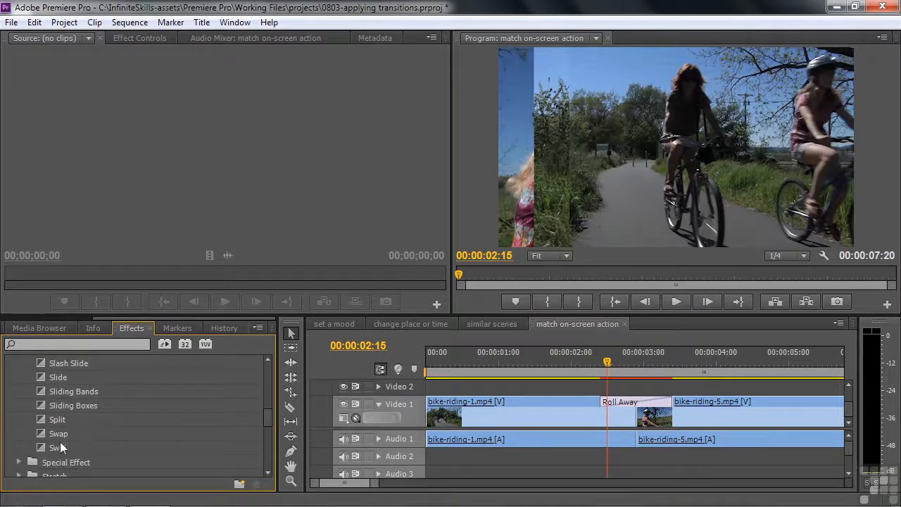
drag(45, 428, 634, 409)
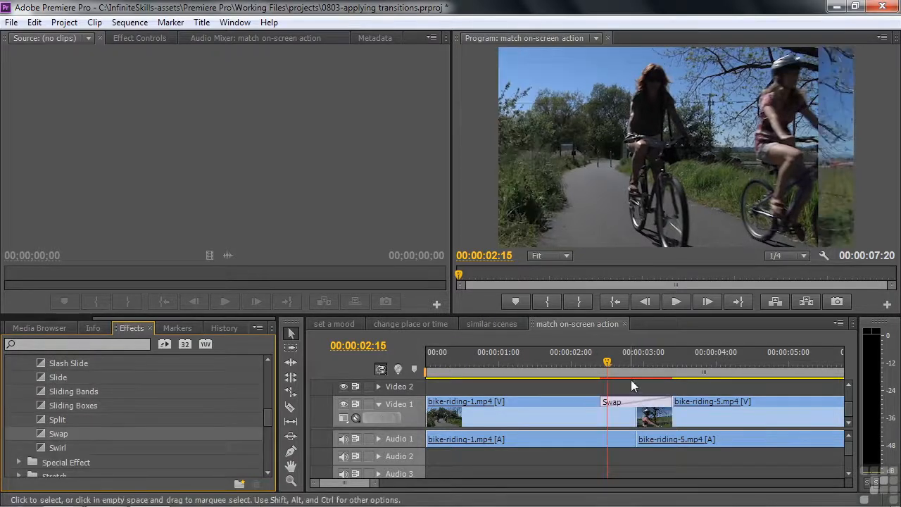
mouse_move(609, 371)
mouse_down()
mouse_move(600, 373)
mouse_move(664, 382)
mouse_move(602, 376)
mouse_up()
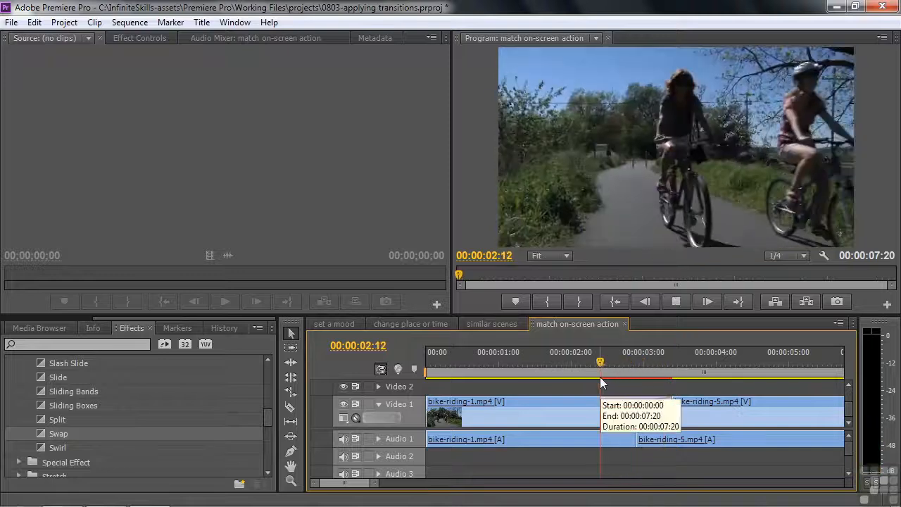
key(space)
key(space)
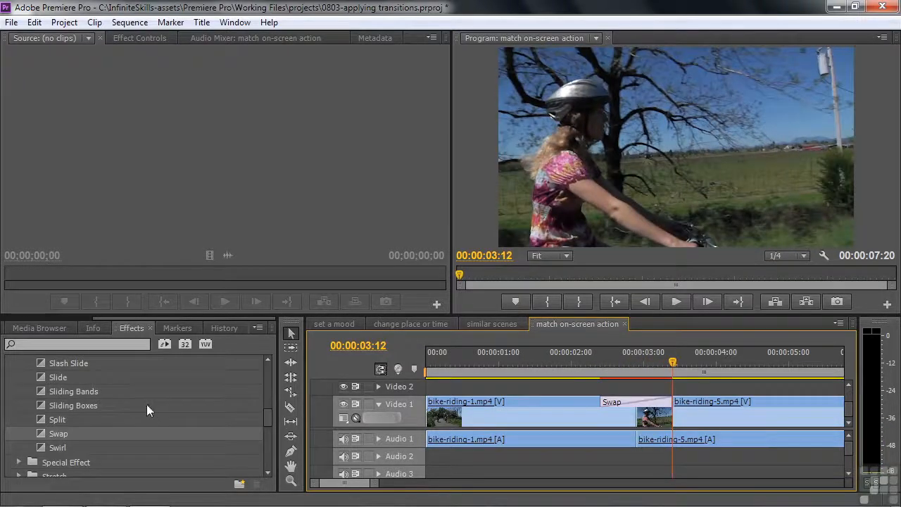
- Replace the Swap at the bike-riding cut with Sliding Boxes, and play back the transition from before the cut
drag(42, 407, 637, 414)
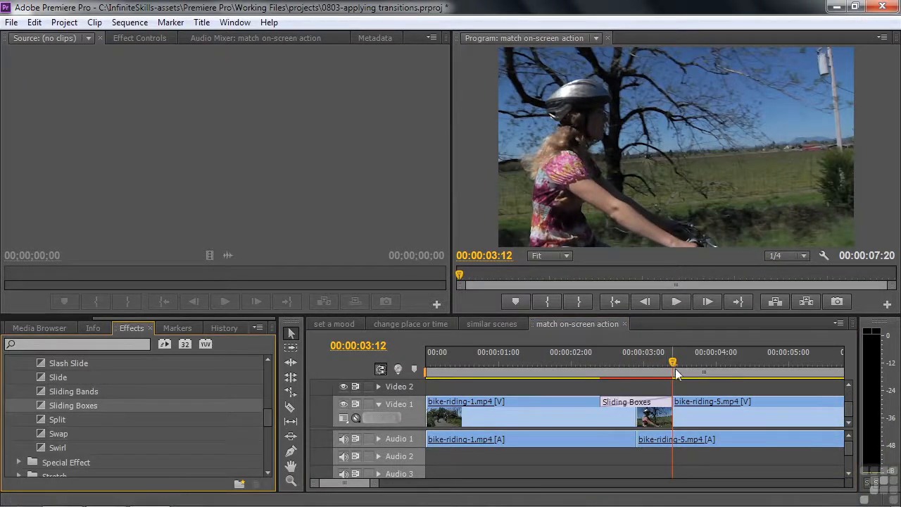
click(651, 368)
drag(652, 368, 583, 369)
key(space)
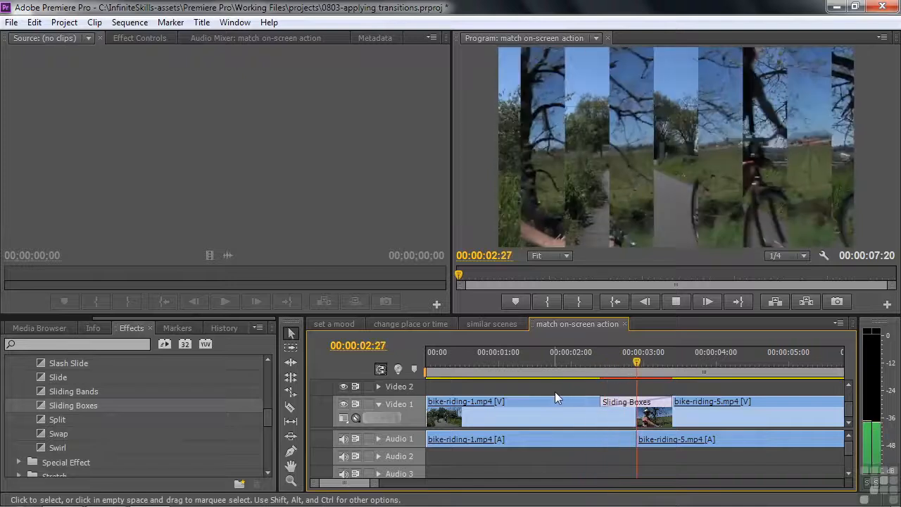
key(space)
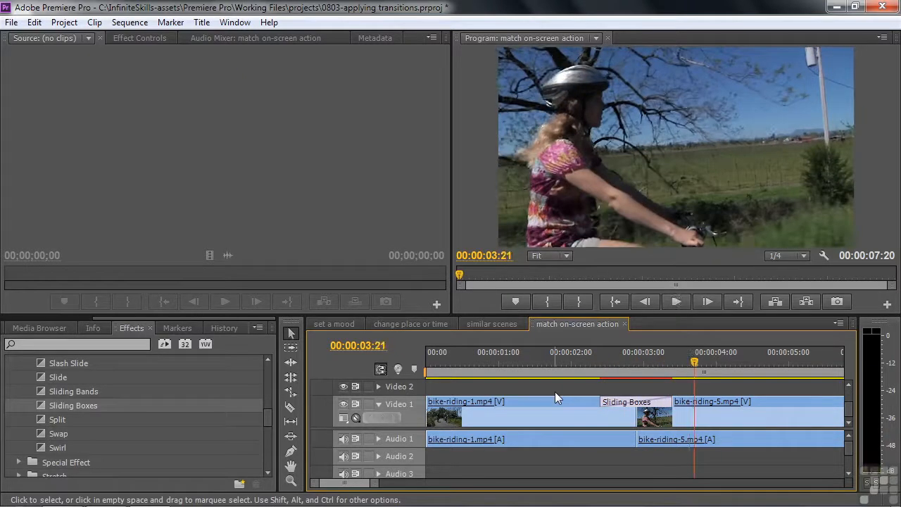